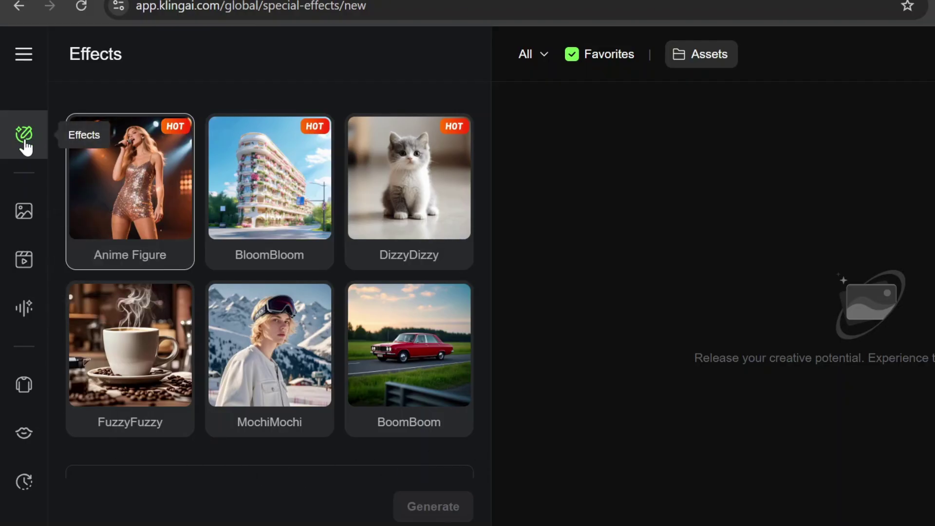
# - Visit the Image, Video and Sound Generation, AI Virtual Try-On and Lip Sync pages in turn
pyautogui.click(24, 220)
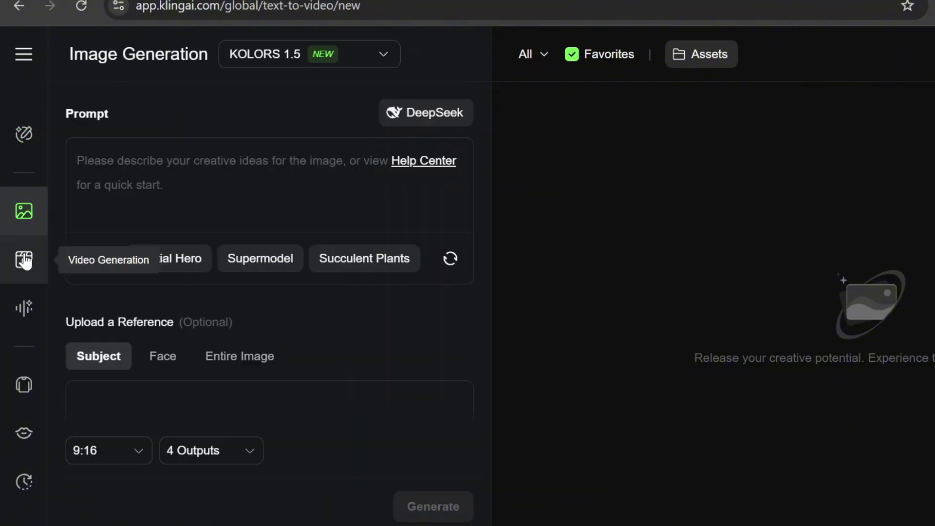
pyautogui.click(22, 260)
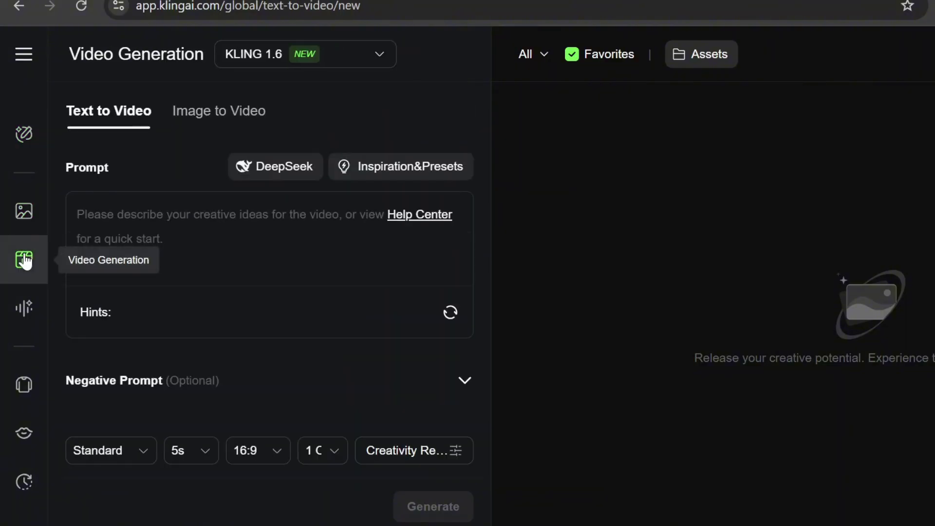
pyautogui.click(24, 307)
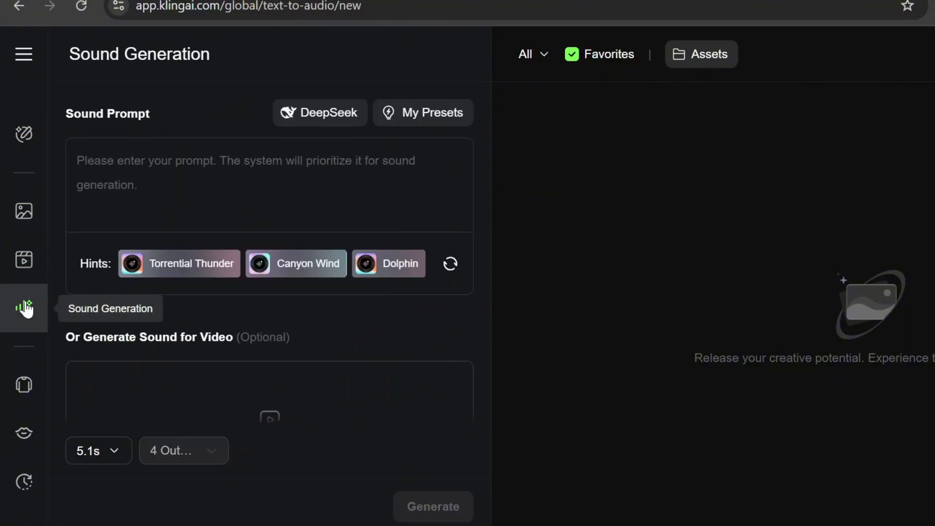
pyautogui.click(23, 387)
pyautogui.click(26, 437)
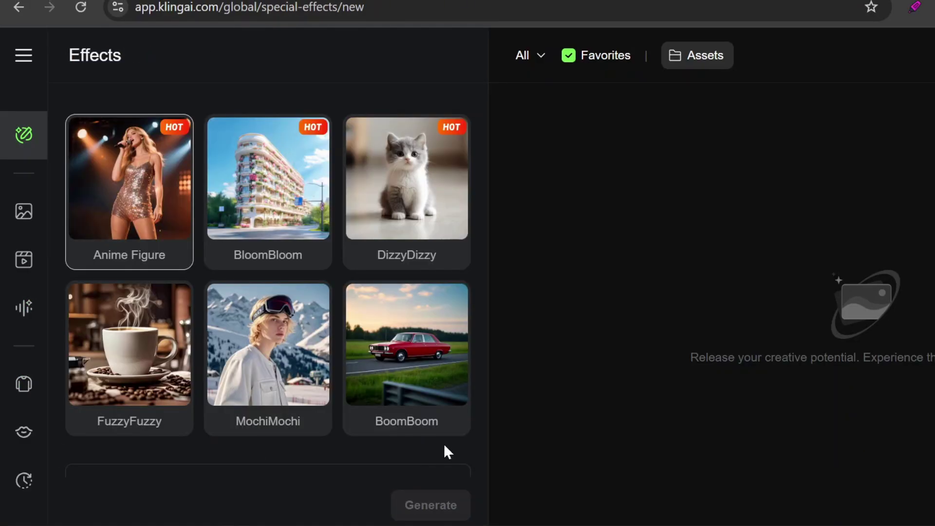
pyautogui.moveTo(132, 189)
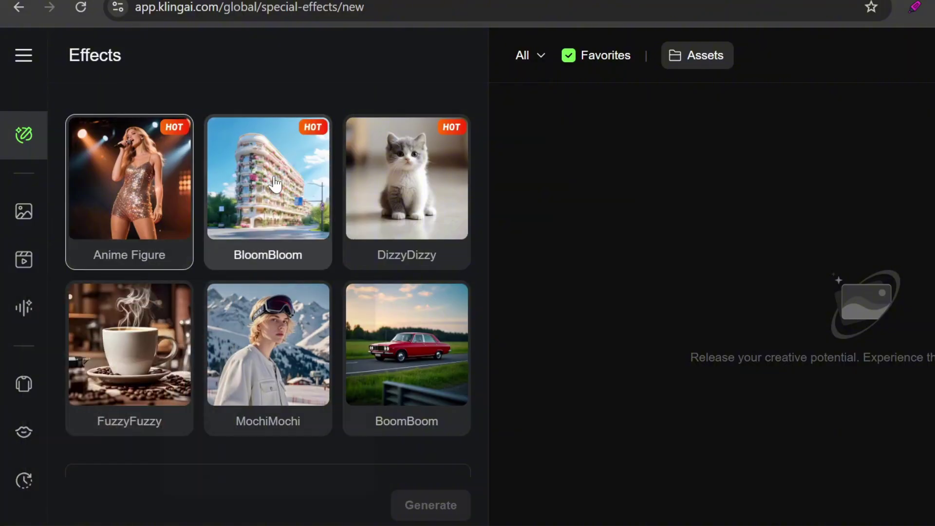
pyautogui.moveTo(275, 184)
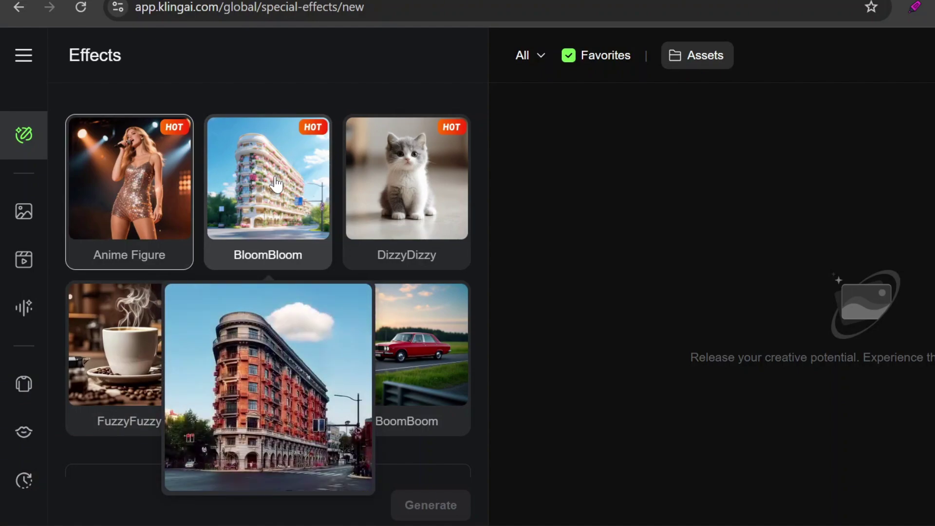
pyautogui.moveTo(395, 194)
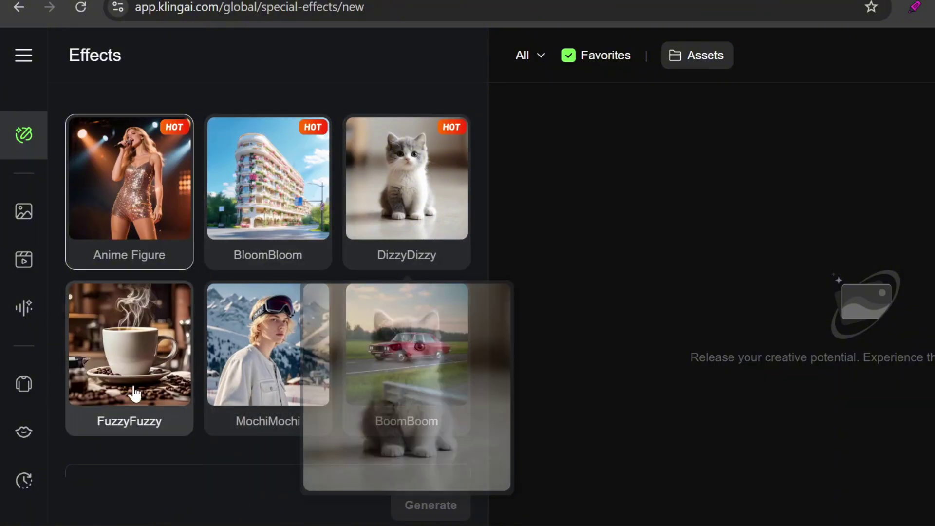
pyautogui.moveTo(132, 393)
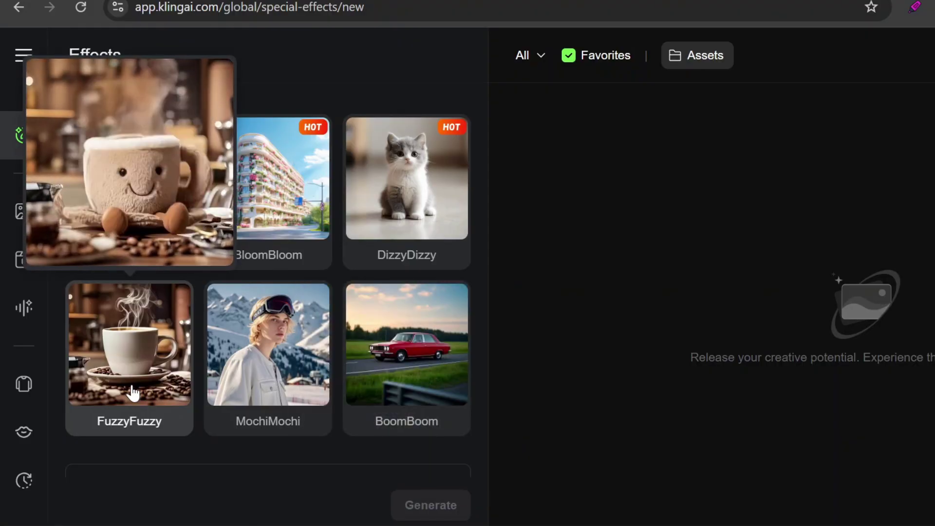
pyautogui.moveTo(267, 354)
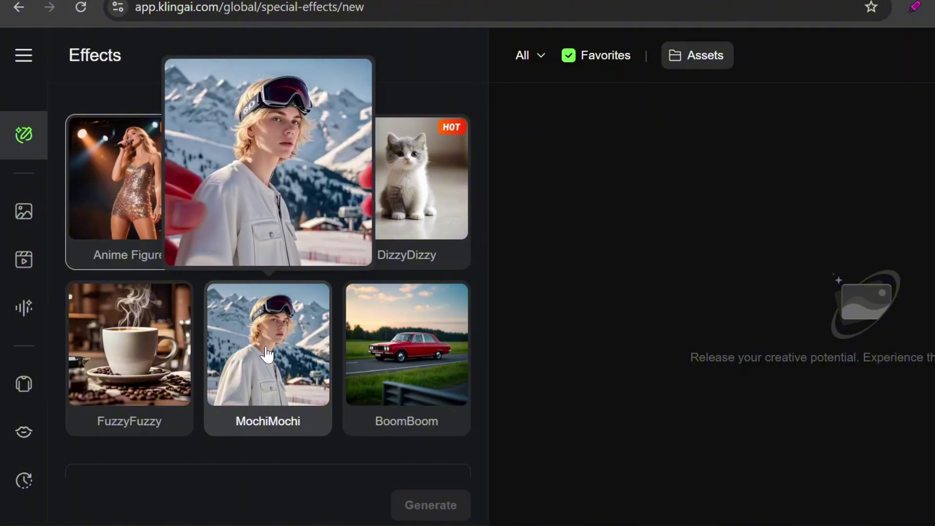
pyautogui.moveTo(389, 355)
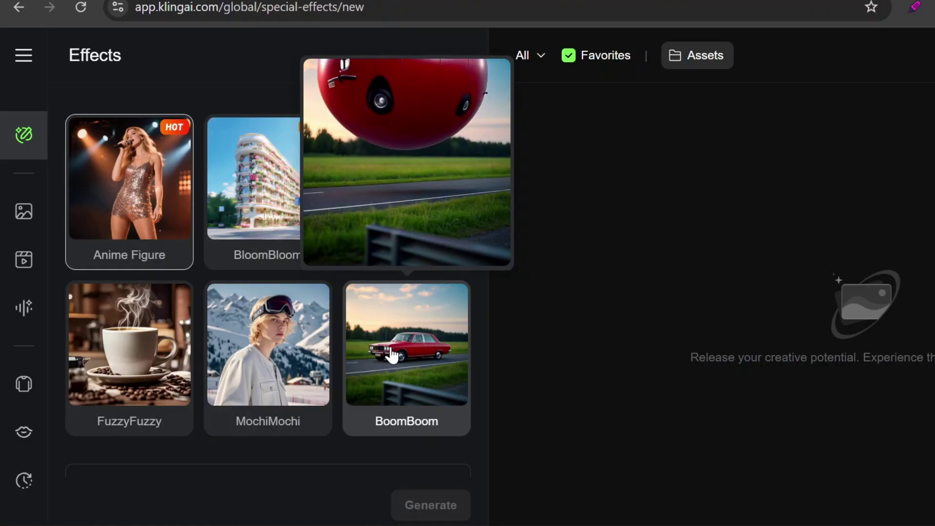
# - Upload the cartoon bunny image and apply the DizzyDizzy effect to it
pyautogui.scroll(-5, 392, 354)
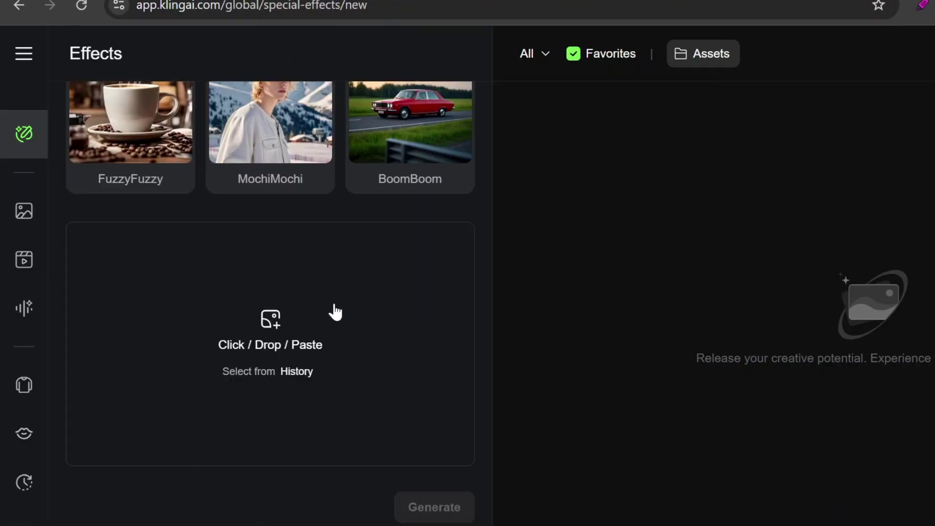
pyautogui.click(332, 312)
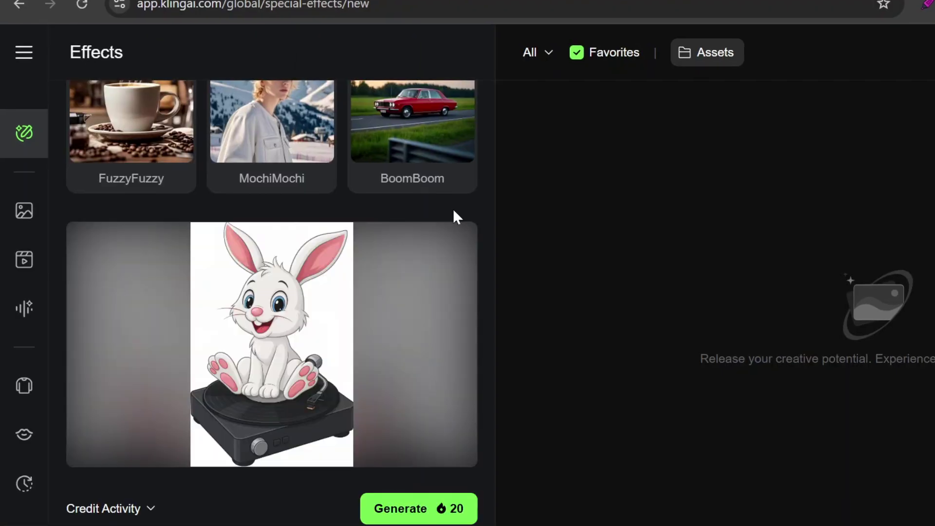
pyautogui.scroll(4, 452, 210)
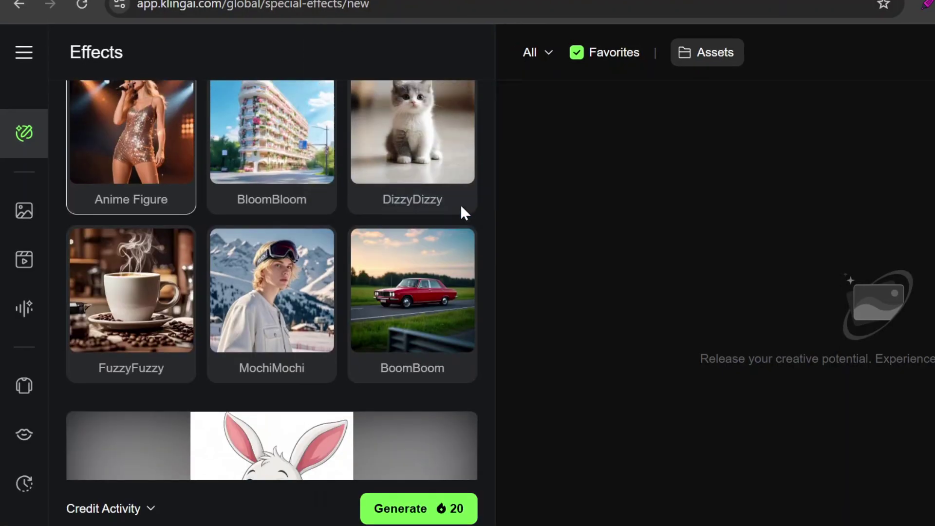
pyautogui.click(412, 146)
pyautogui.scroll(-4, 407, 471)
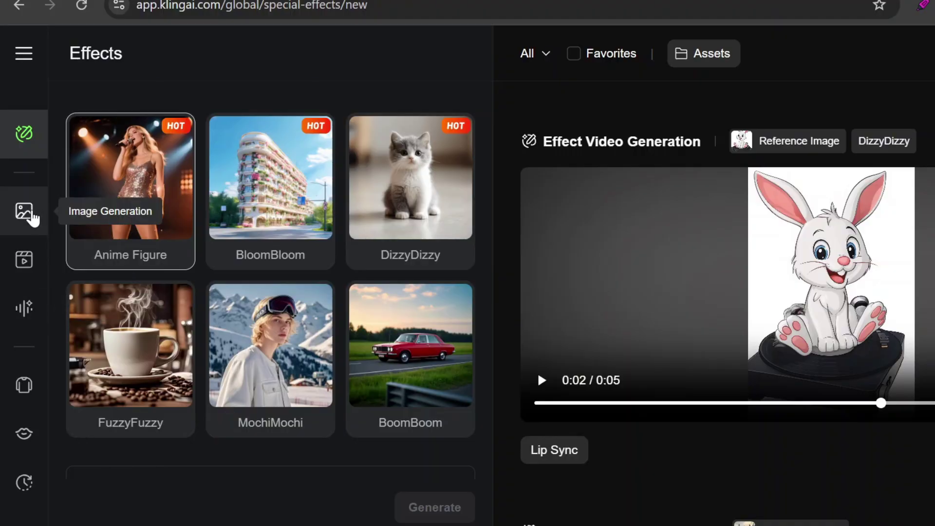
# - On Image Generation, upload the woman1 photo as the Subject reference
pyautogui.click(25, 209)
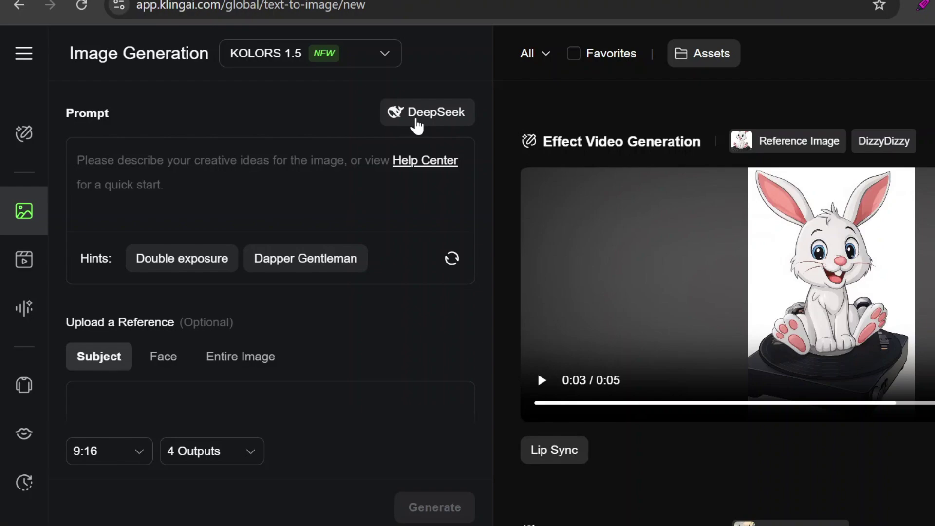
pyautogui.scroll(-3, 389, 171)
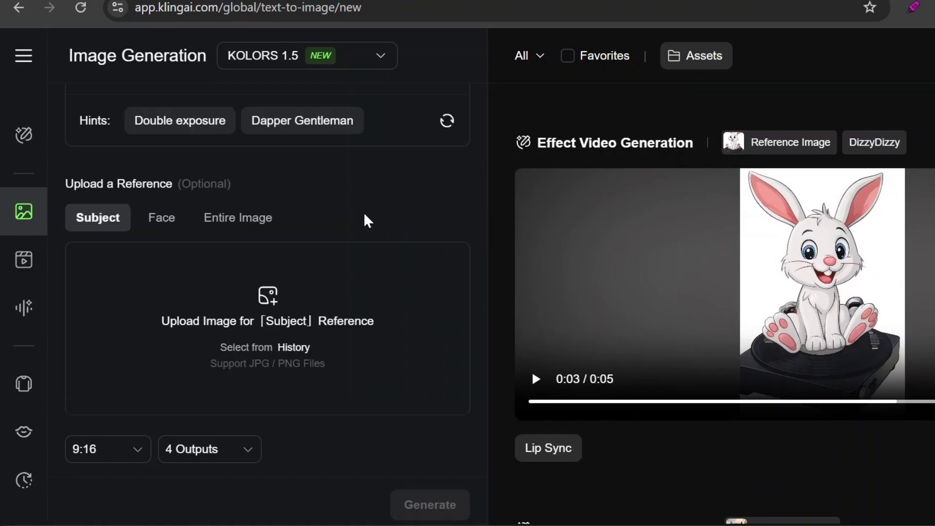
pyautogui.click(251, 322)
pyautogui.click(213, 131)
pyautogui.doubleClick(213, 132)
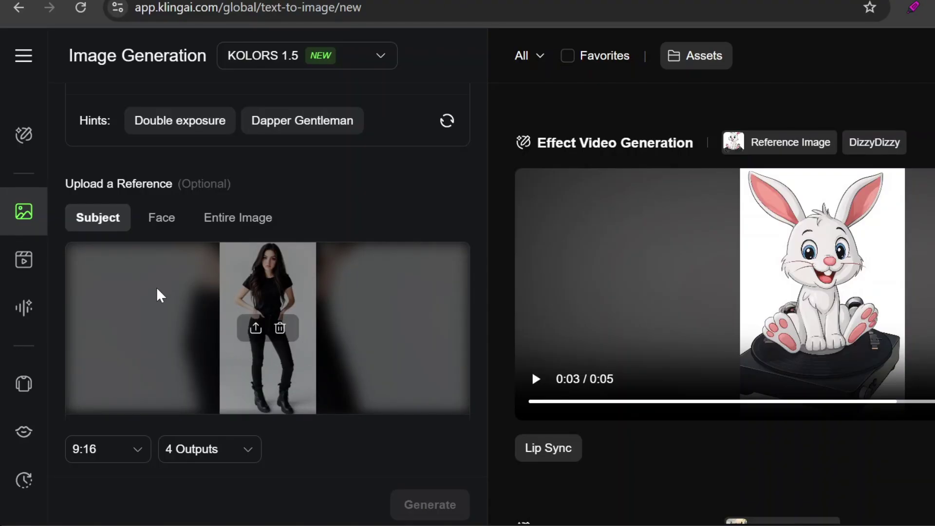
pyautogui.moveTo(119, 228)
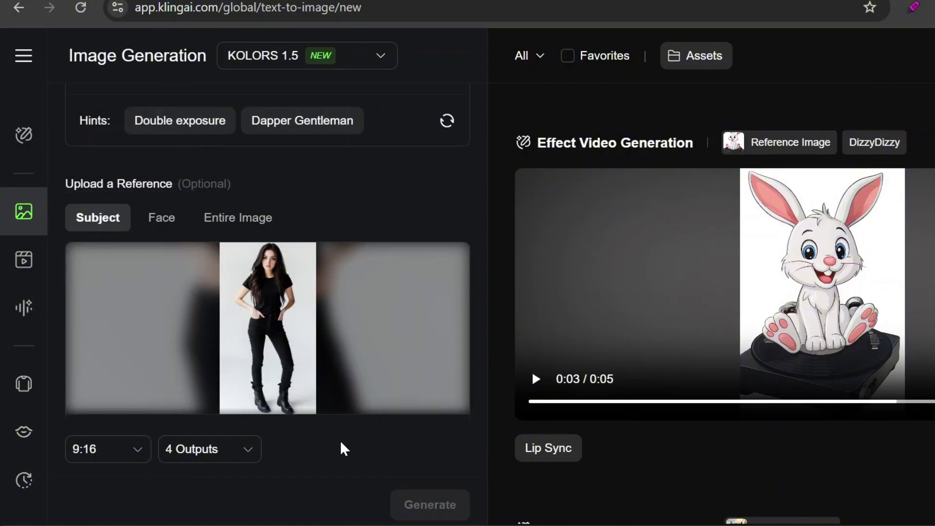
# - Enter 'The girl is sitting at her kitchen table, drinking coffee.' and swap in DeepSeek's expanded prompt
pyautogui.scroll(3, 442, 213)
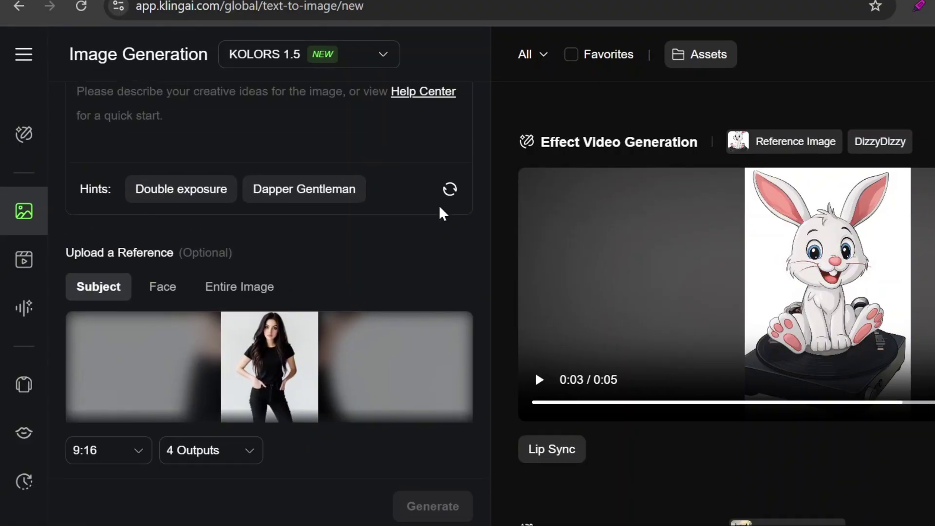
pyautogui.click(441, 211)
pyautogui.write('The girl is sitting at her kitchen table, drinking coffee.')
pyautogui.click(412, 113)
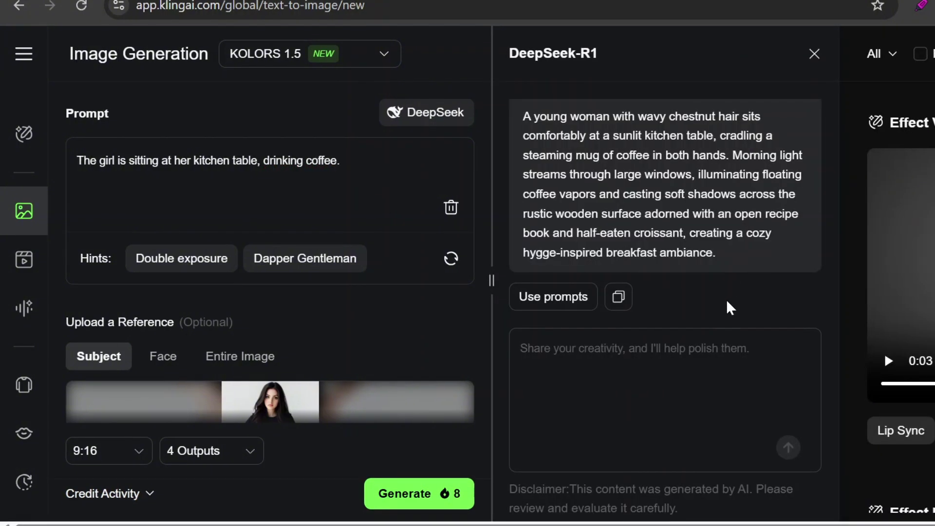
pyautogui.click(549, 298)
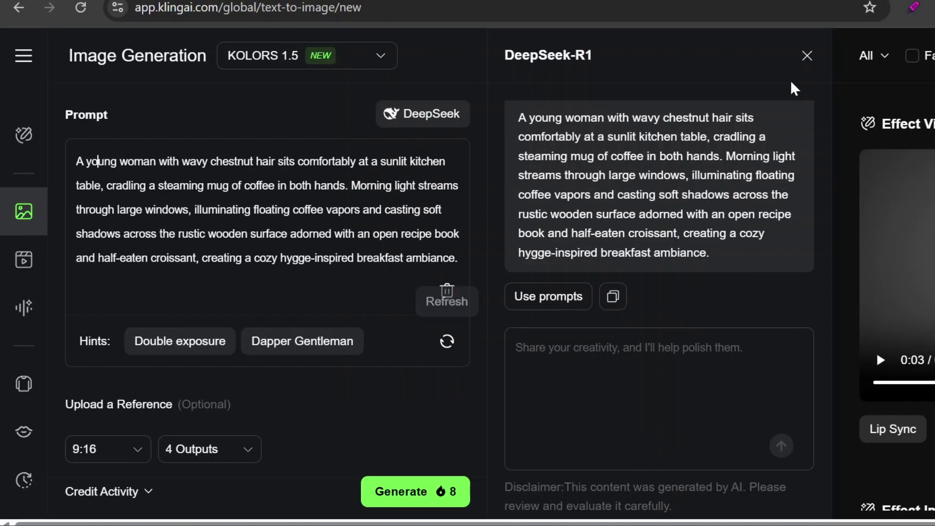
pyautogui.click(807, 57)
# - Set Face Reference 60, Subject Reference 65 and 2 outputs, then generate
pyautogui.scroll(-5, 370, 404)
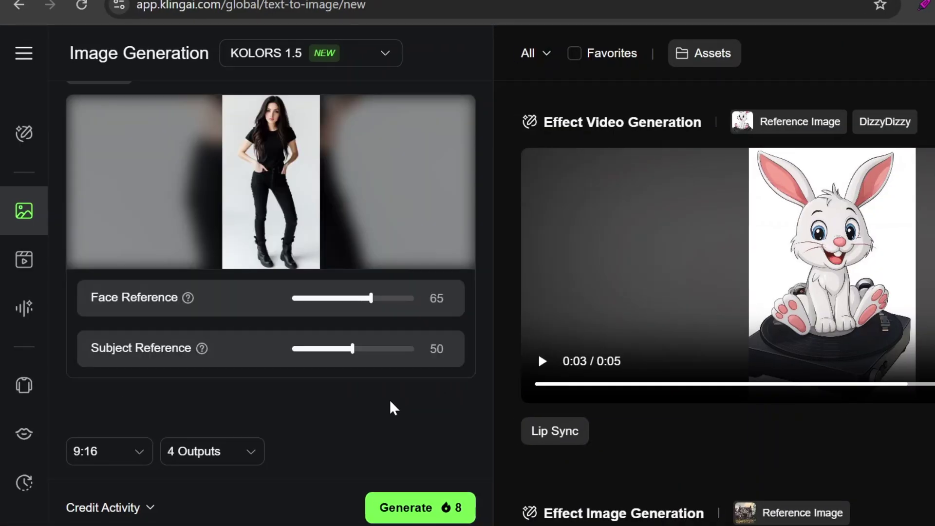
pyautogui.moveTo(183, 301)
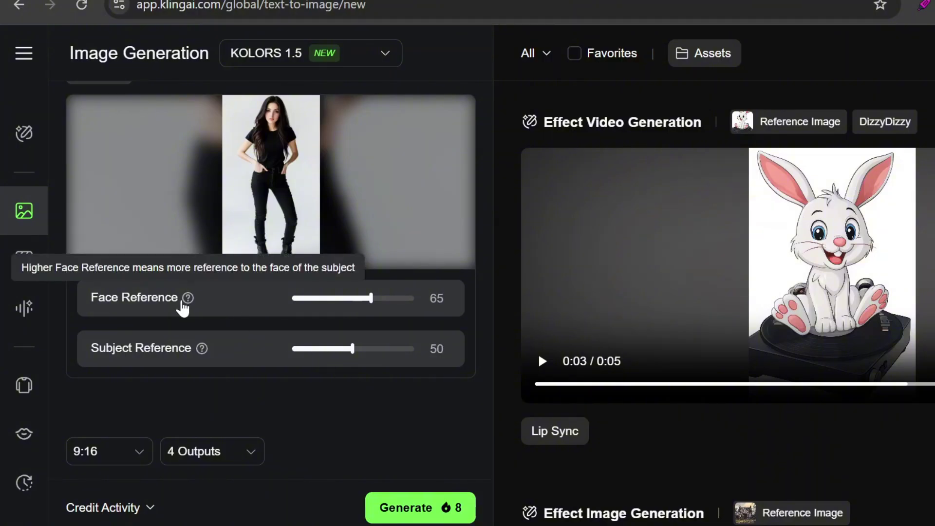
pyautogui.moveTo(371, 298)
pyautogui.mouseDown()
pyautogui.moveTo(353, 297)
pyautogui.moveTo(365, 298)
pyautogui.mouseUp()
pyautogui.moveTo(199, 347)
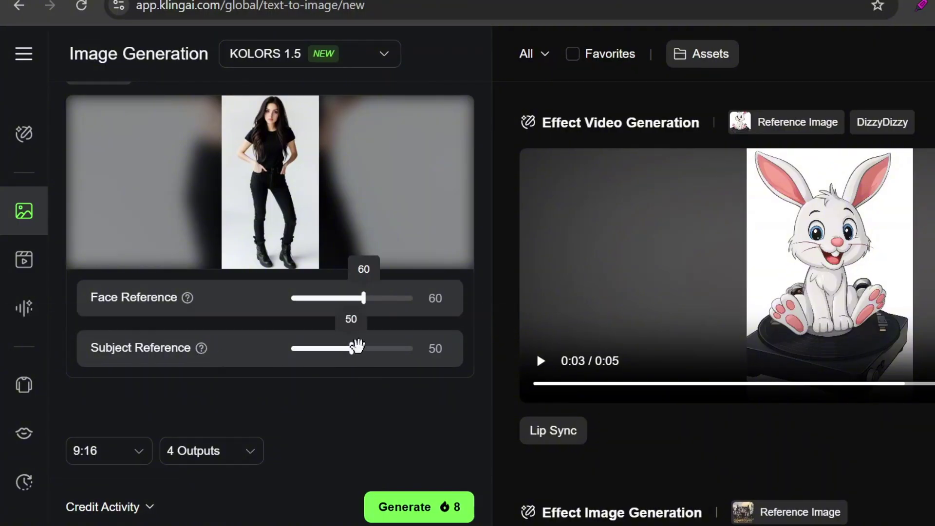
pyautogui.moveTo(356, 346); pyautogui.dragTo(371, 348)
pyautogui.click(249, 458)
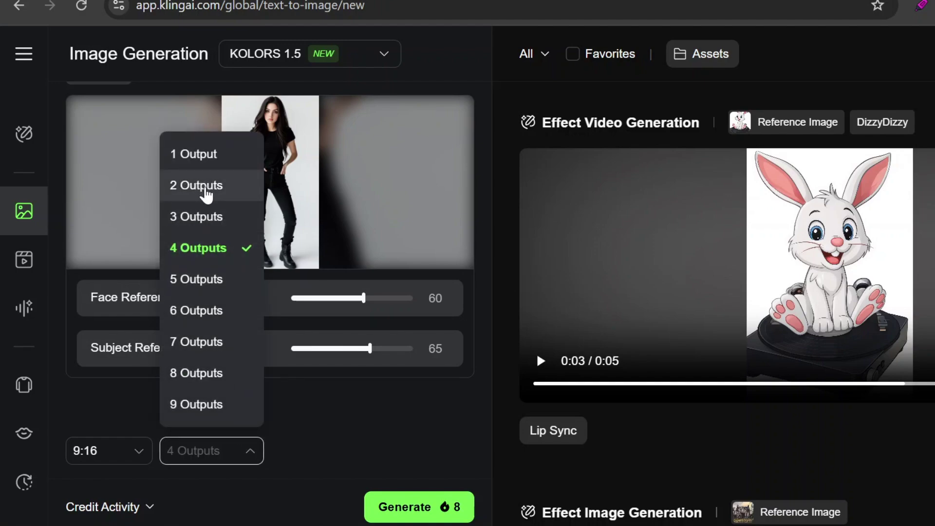
pyautogui.click(205, 187)
pyautogui.click(411, 506)
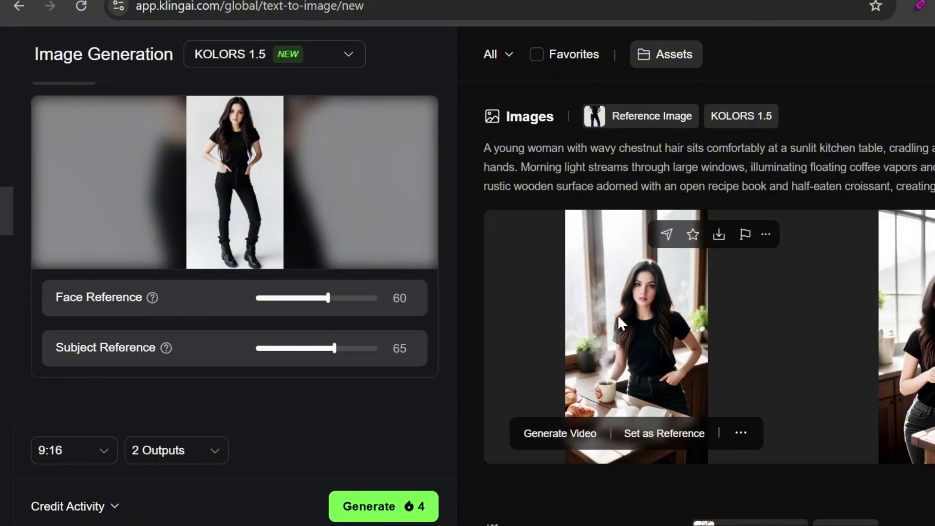
# - Open two of the generated kitchen images full-size to compare them
pyautogui.click(618, 316)
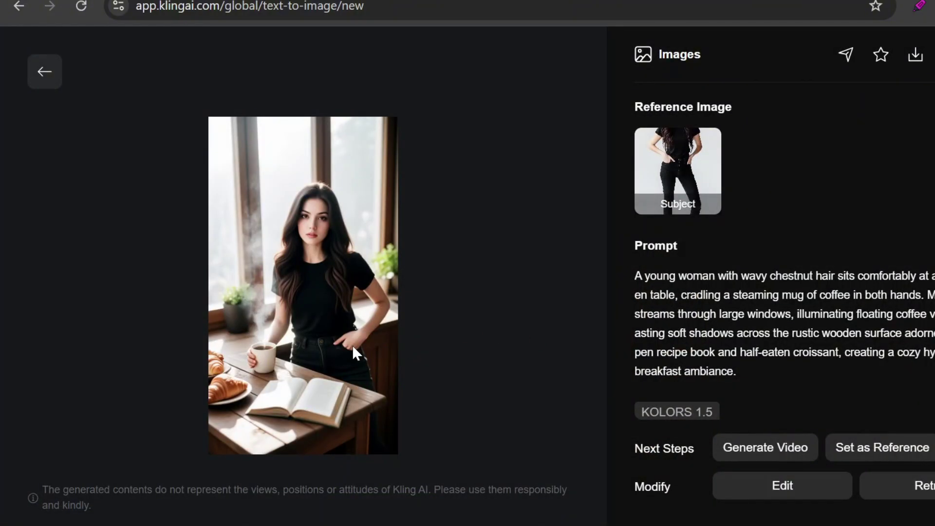
pyautogui.click(42, 74)
pyautogui.click(866, 292)
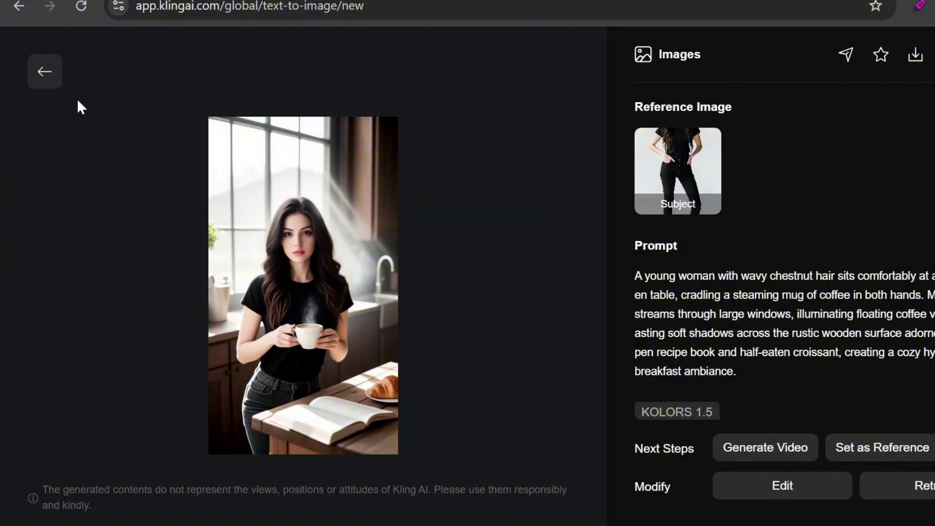
# - Raise Subject and Face Reference to 100 and generate new images
pyautogui.click(45, 72)
pyautogui.moveTo(351, 349); pyautogui.dragTo(381, 348)
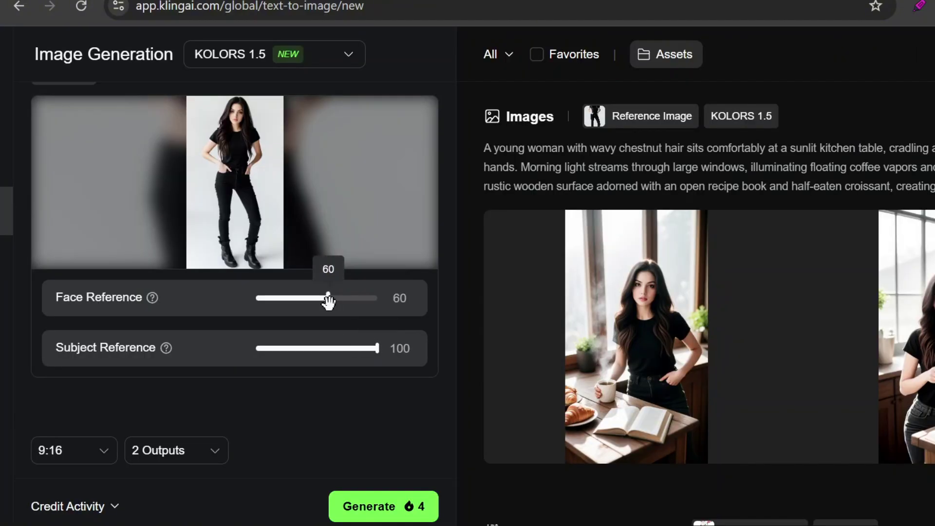
pyautogui.moveTo(328, 298); pyautogui.dragTo(378, 298)
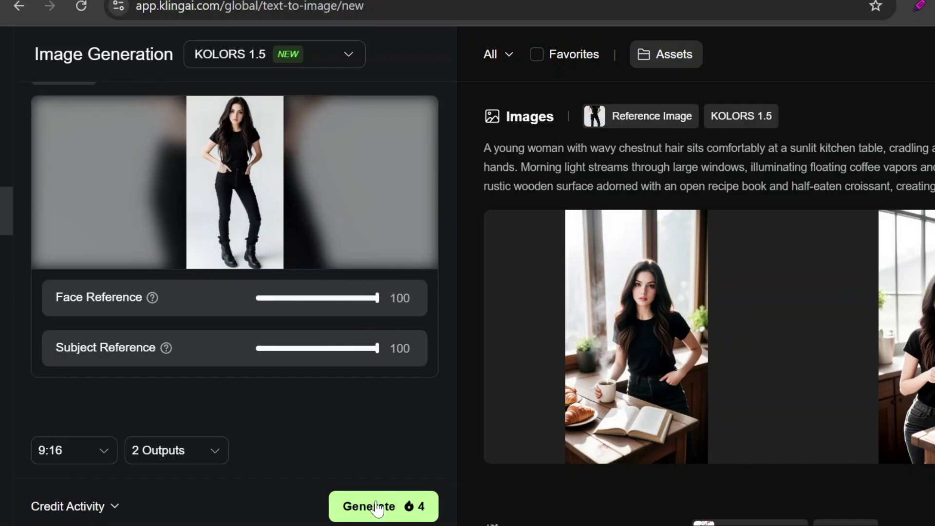
pyautogui.click(377, 507)
# - View the new kitchen image full-size and step to the next one in the batch
pyautogui.moveTo(573, 304)
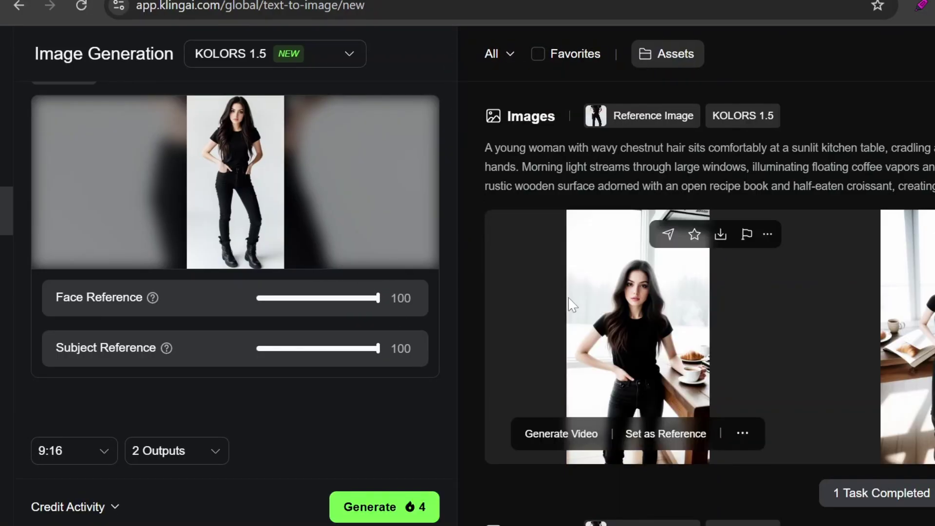
pyautogui.click(629, 332)
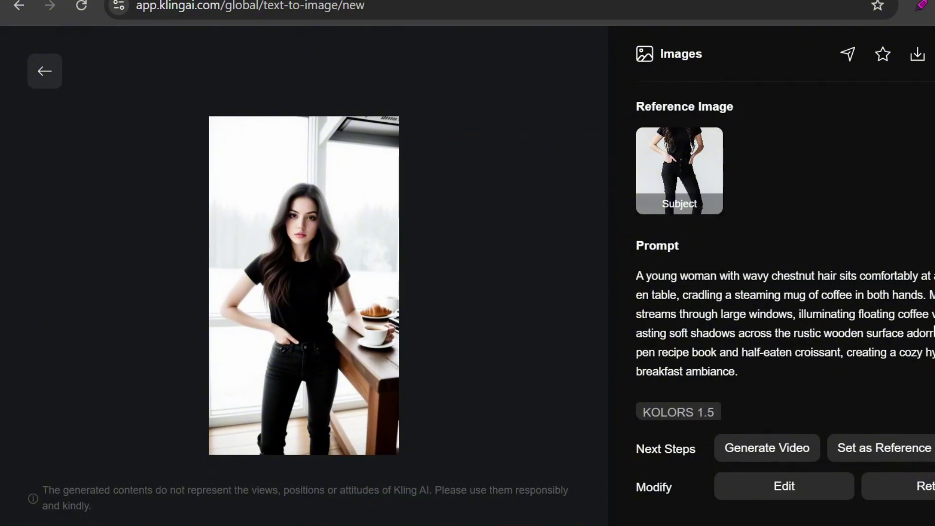
pyautogui.press('Down')
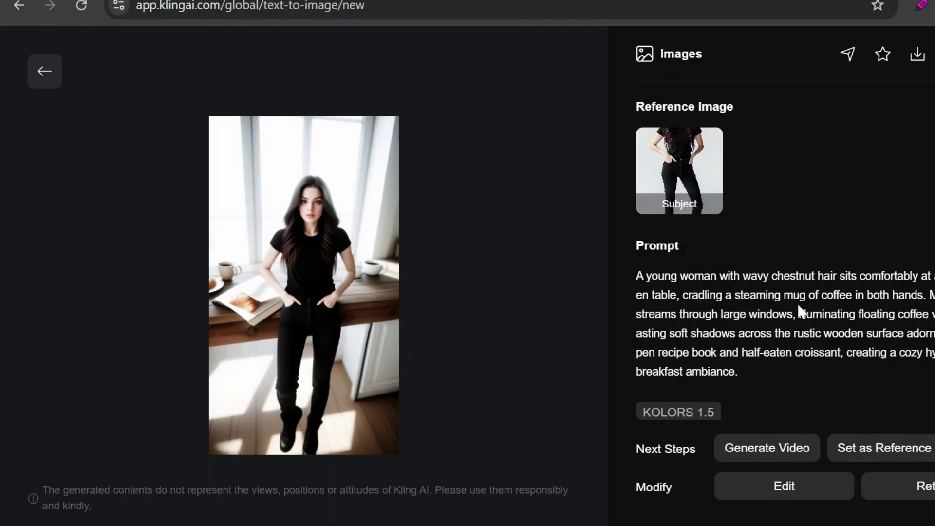
# - Add a sentence saying she wears pajamas and is smiling, regenerate, and open the new result
pyautogui.click(55, 77)
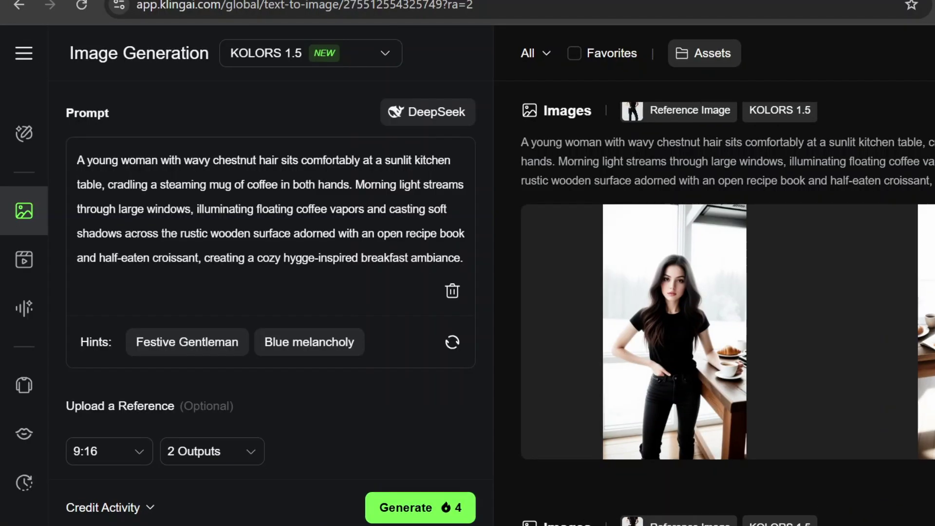
pyautogui.press('Return')
pyautogui.write('S')
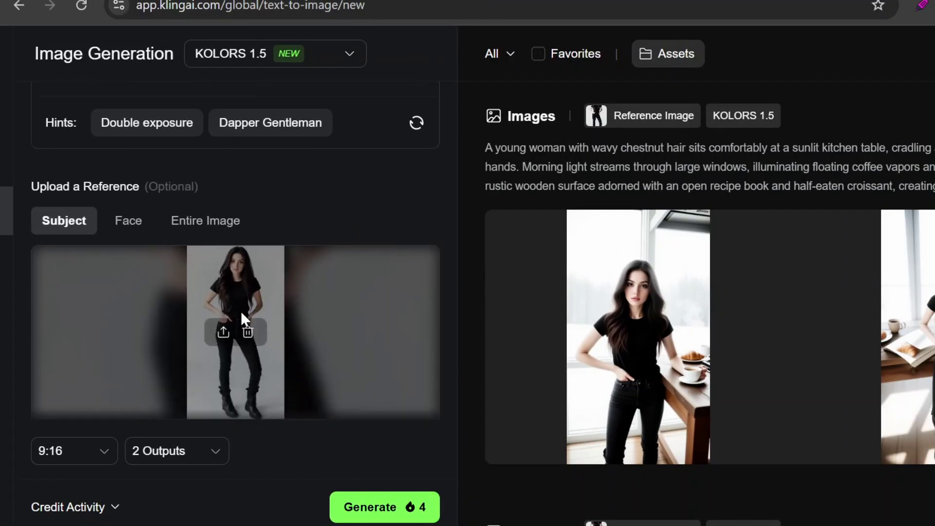
pyautogui.scroll(-3, 241, 310)
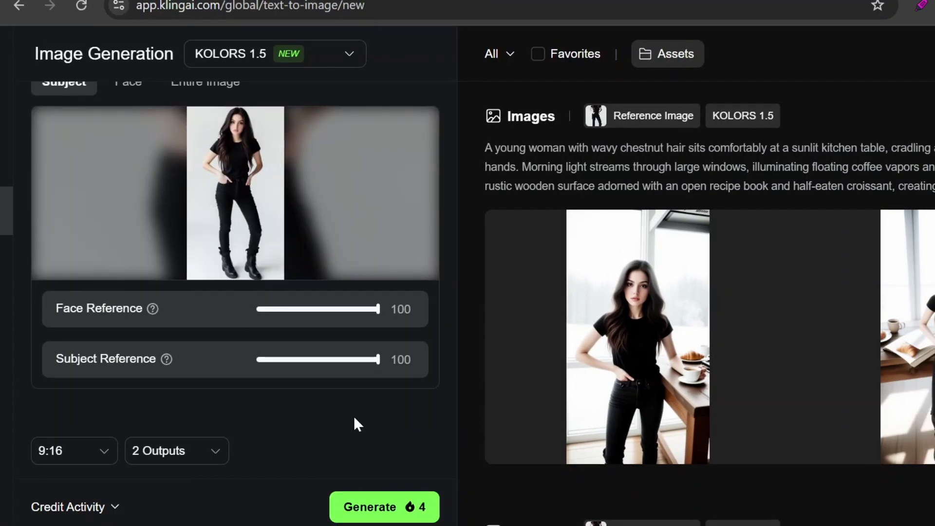
pyautogui.click(392, 506)
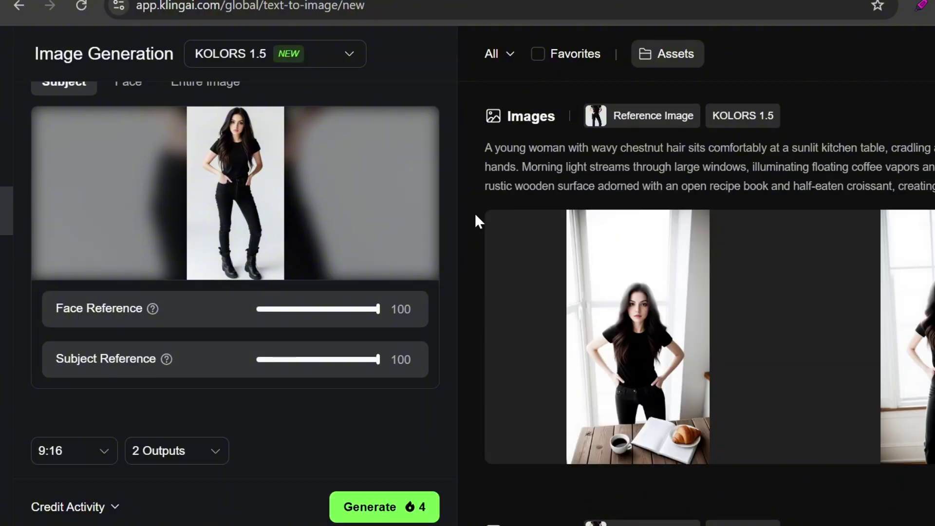
pyautogui.moveTo(620, 323)
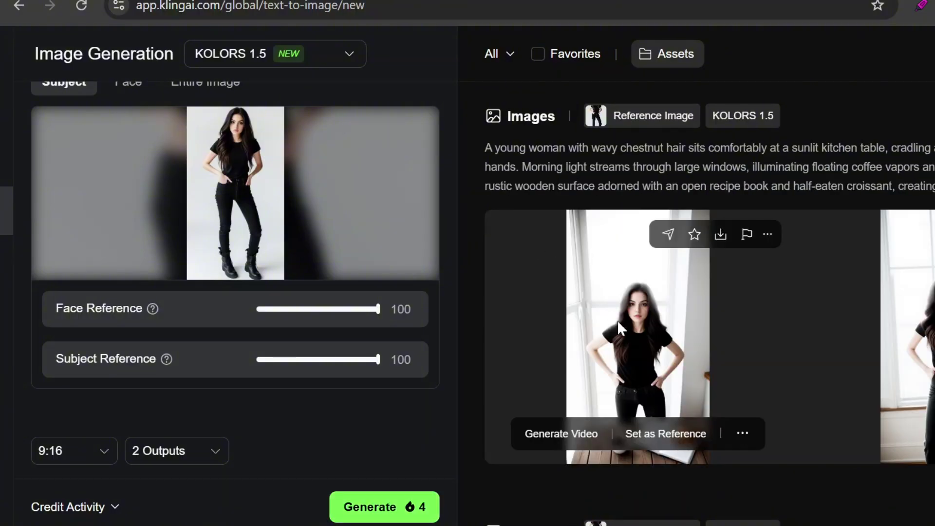
pyautogui.click(674, 347)
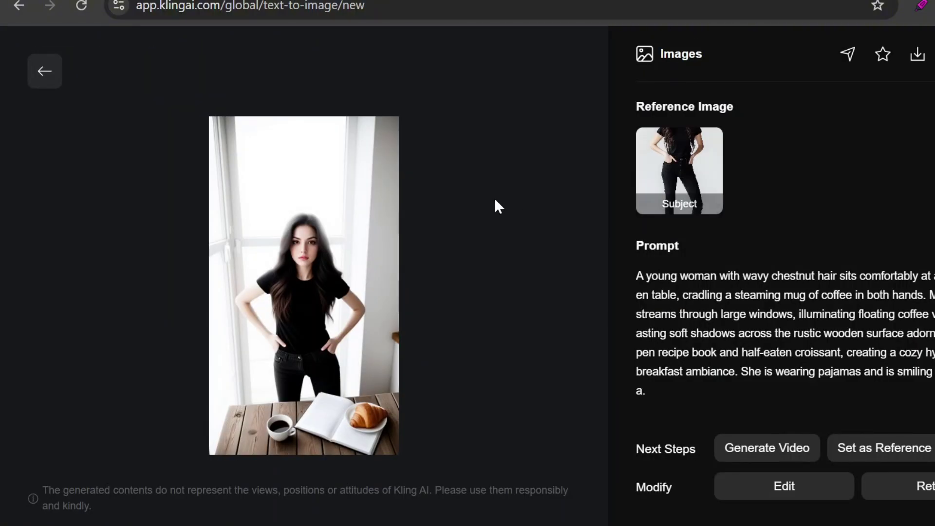
# - Set Face Reference to 50 and Subject Reference to about 46, then generate
pyautogui.click(45, 70)
pyautogui.moveTo(377, 308); pyautogui.dragTo(317, 315)
pyautogui.moveTo(378, 360); pyautogui.dragTo(224, 367)
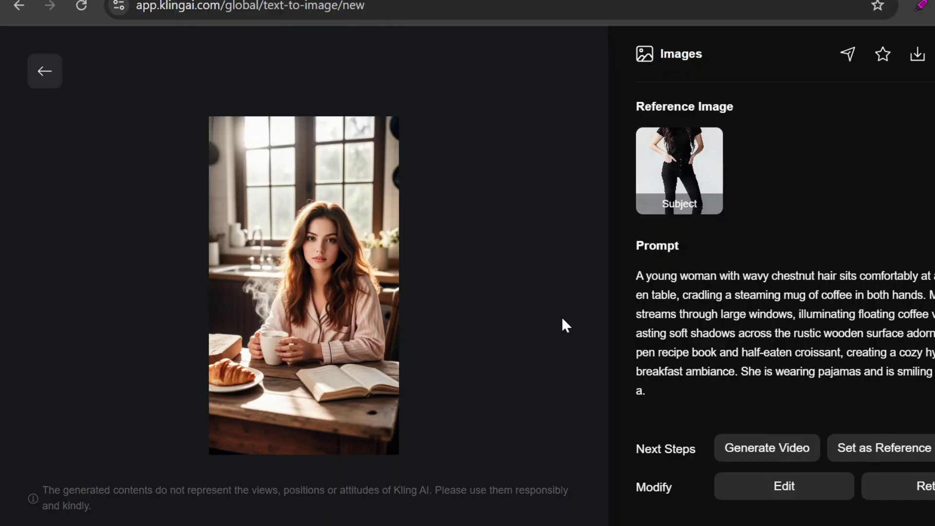
pyautogui.click(49, 74)
pyautogui.moveTo(255, 362)
pyautogui.moveTo(256, 362); pyautogui.dragTo(311, 361)
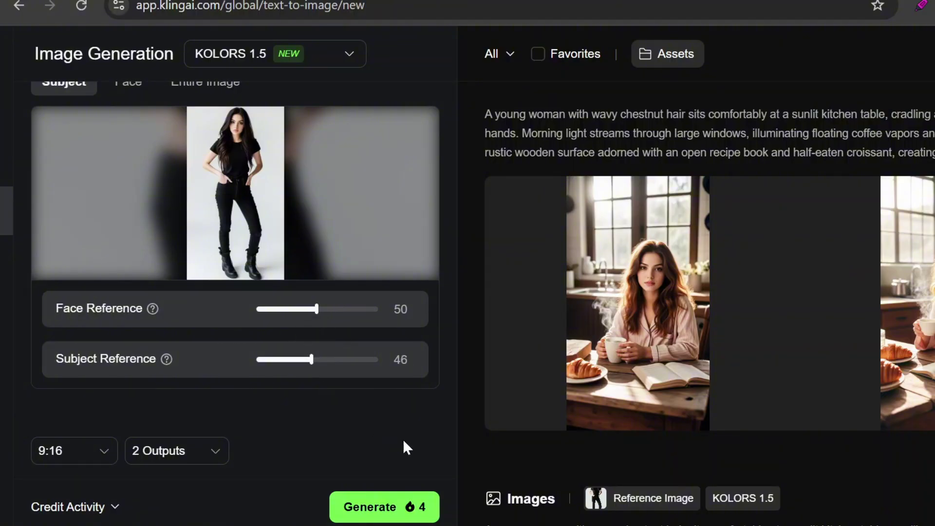
pyautogui.click(385, 507)
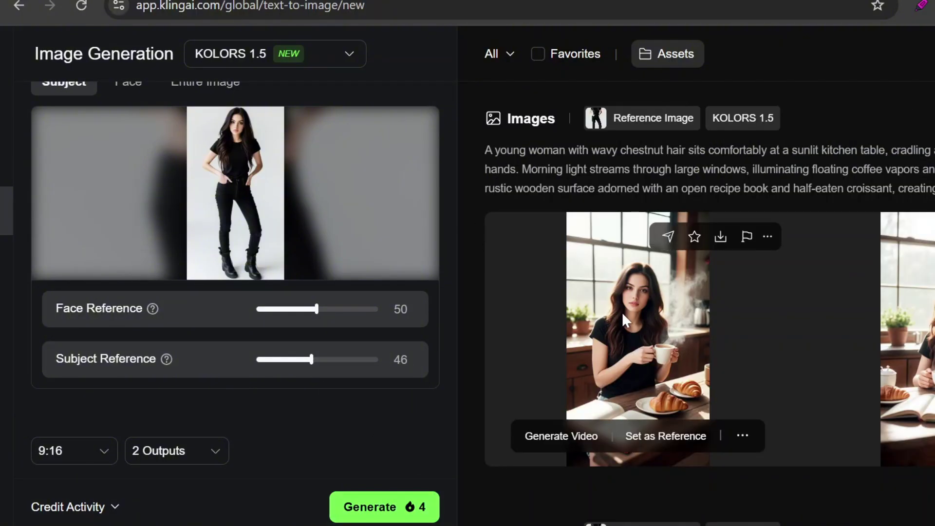
# - Review both new images full-size, then return to the settings
pyautogui.click(642, 339)
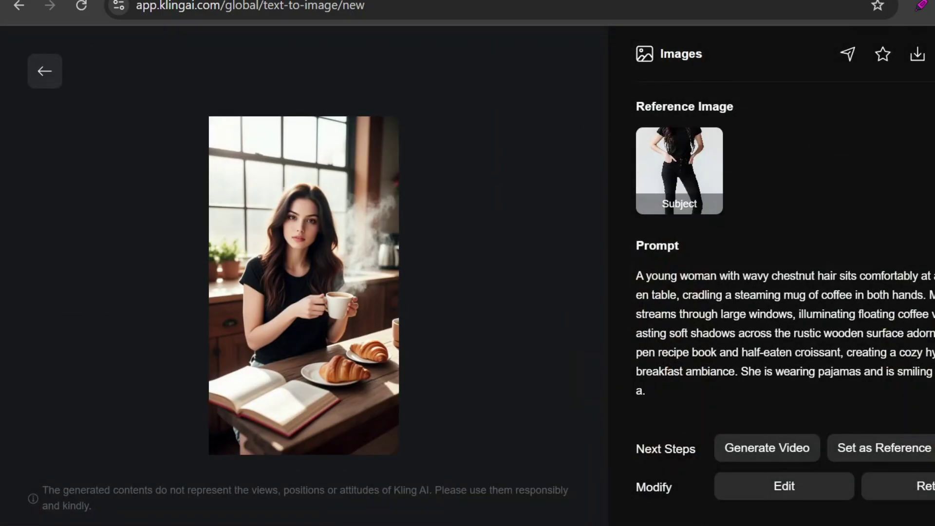
pyautogui.press('Down')
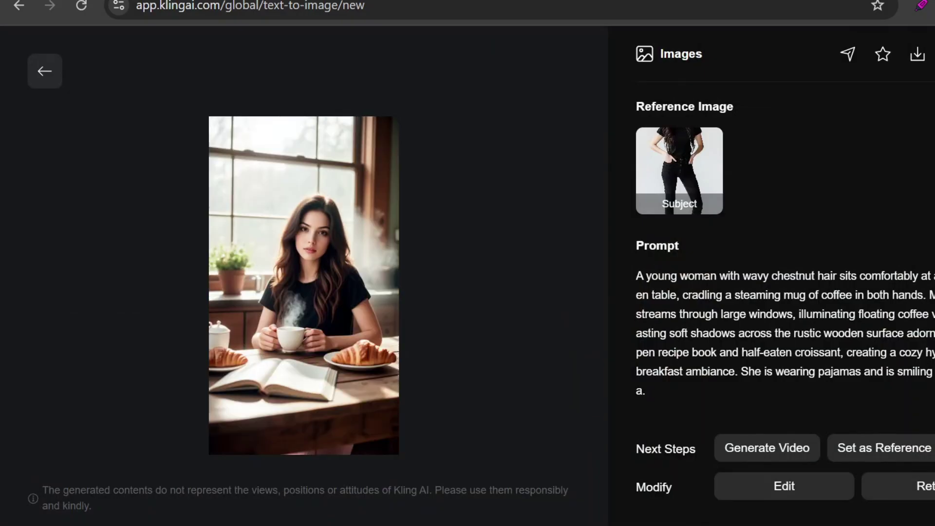
pyautogui.click(44, 71)
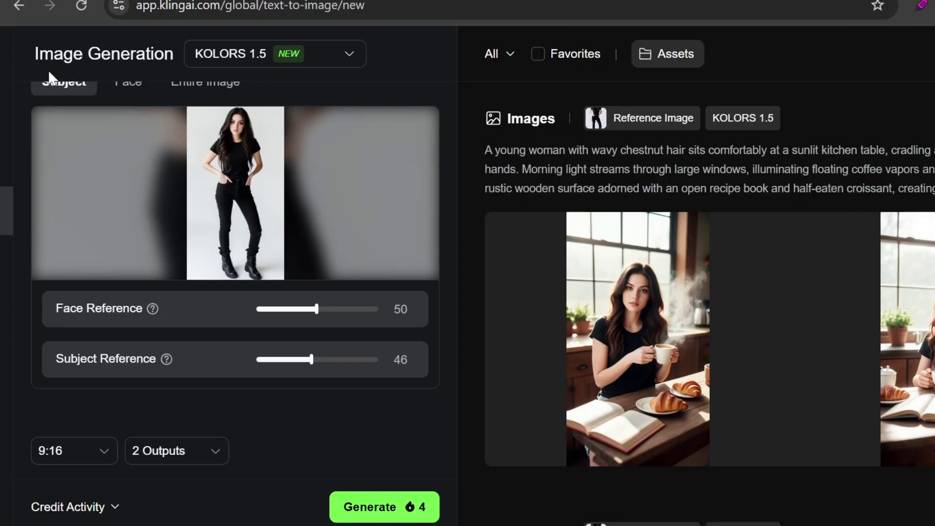
# - Switch the reference to the detected face only, with Reference Strength at 42
pyautogui.scroll(3, 48, 69)
pyautogui.click(129, 222)
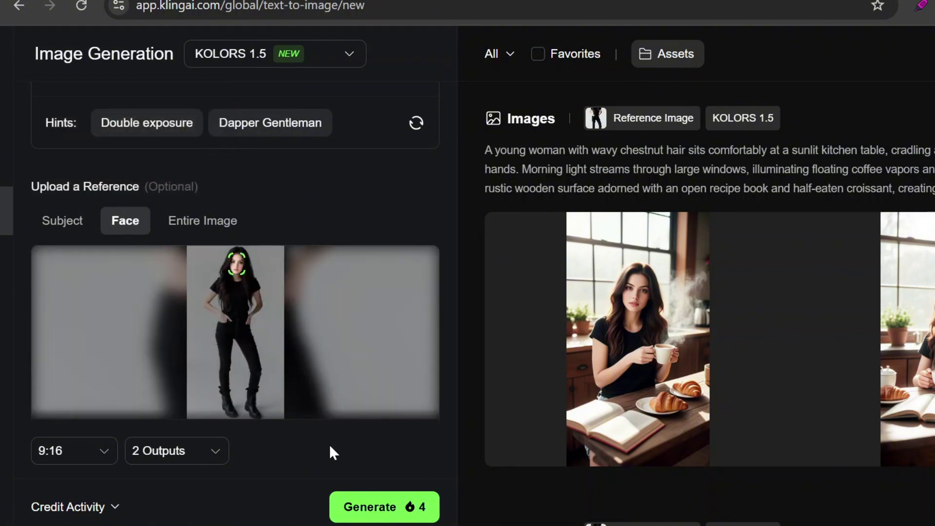
pyautogui.scroll(-3, 289, 208)
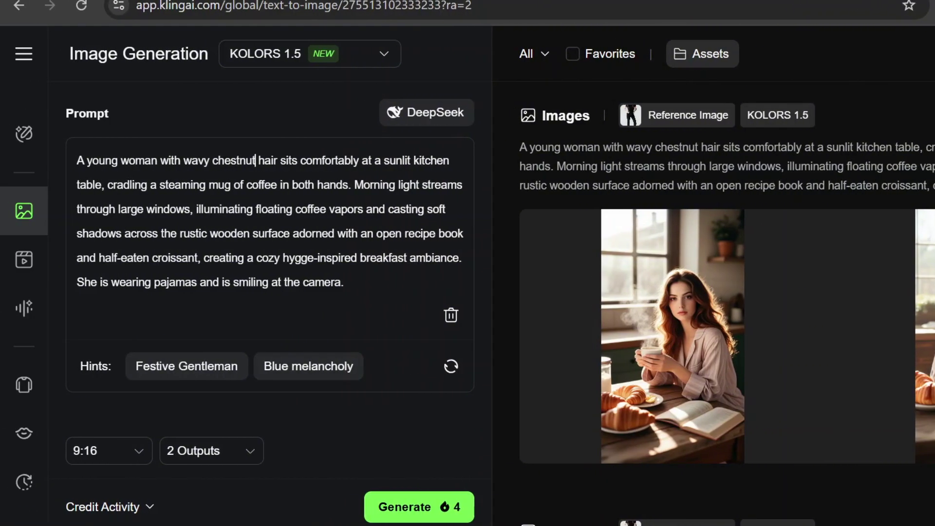
# - Replace 'chestnut' with 'black' in the wavy hair prompt
pyautogui.press('BackSpace')
pyautogui.press('BackSpace')
pyautogui.press('BackSpace')
pyautogui.press('BackSpace')
pyautogui.press('BackSpace')
pyautogui.press('BackSpace')
pyautogui.press('BackSpace')
pyautogui.press('BackSpace')
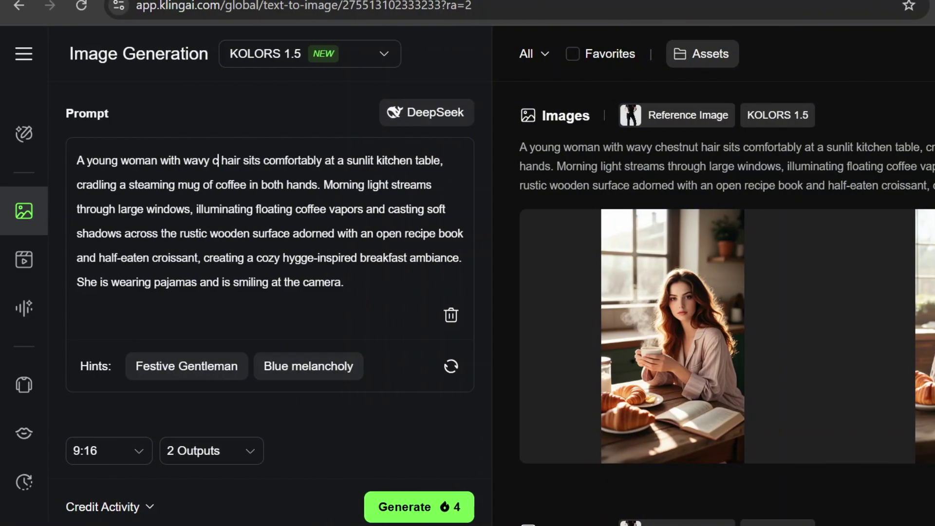
pyautogui.write('black')
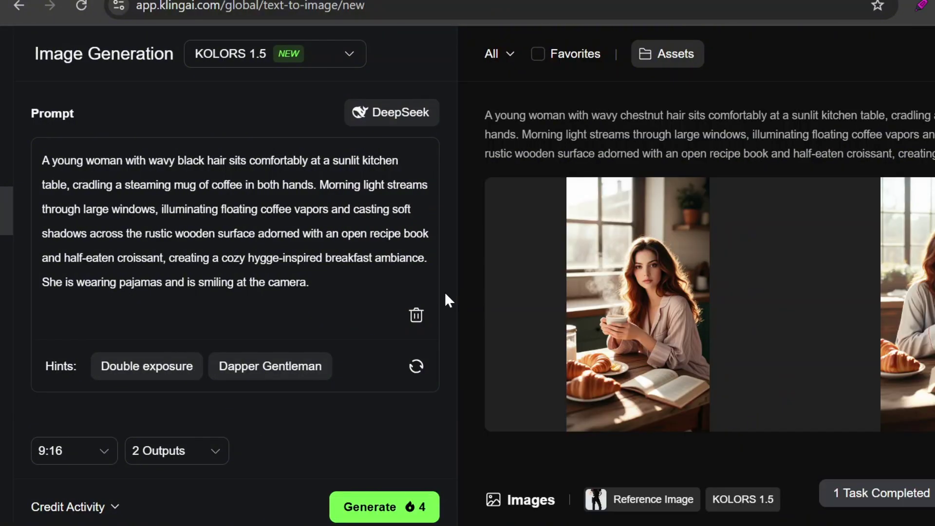
pyautogui.scroll(-5, 445, 291)
pyautogui.scroll(-2, 445, 291)
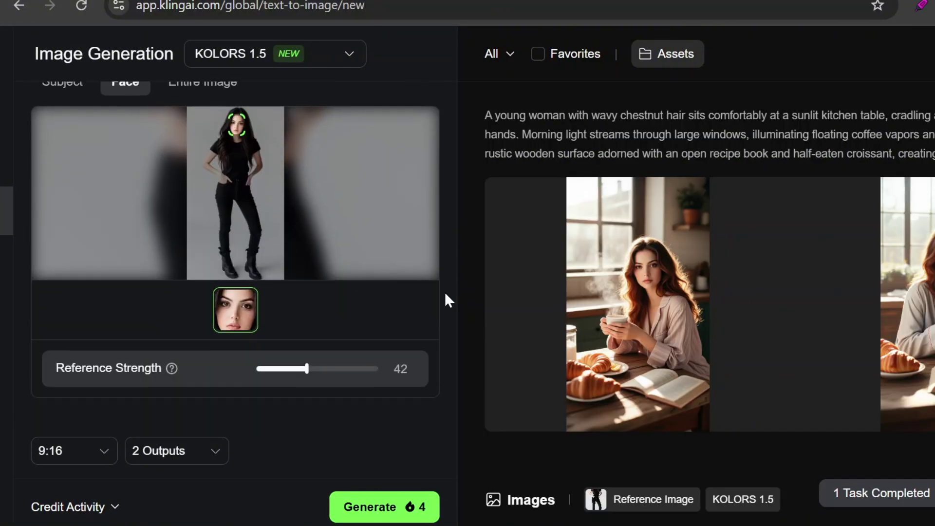
# - Lower face Reference Strength to 25, generate a single image, and open the kitchen result full-size
pyautogui.moveTo(306, 350)
pyautogui.moveTo(306, 349); pyautogui.dragTo(286, 348)
pyautogui.click(211, 453)
pyautogui.click(179, 165)
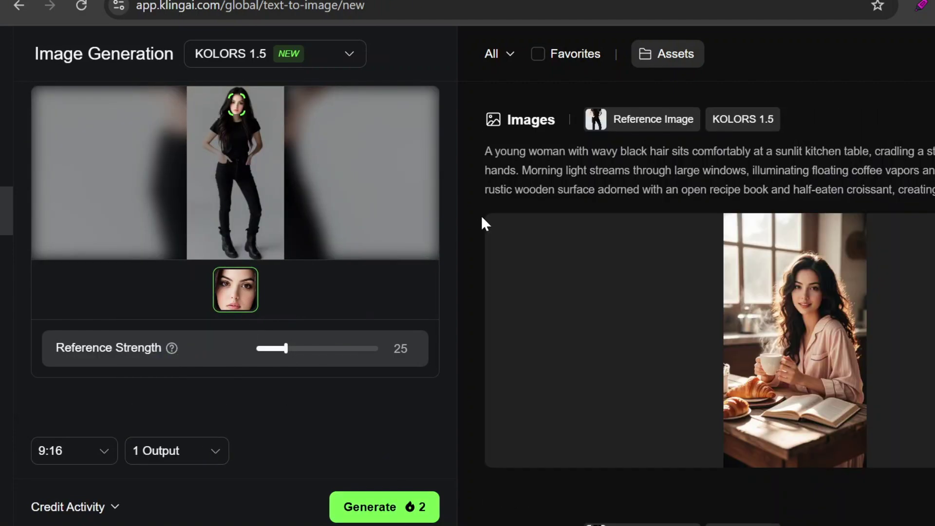
pyautogui.moveTo(776, 293)
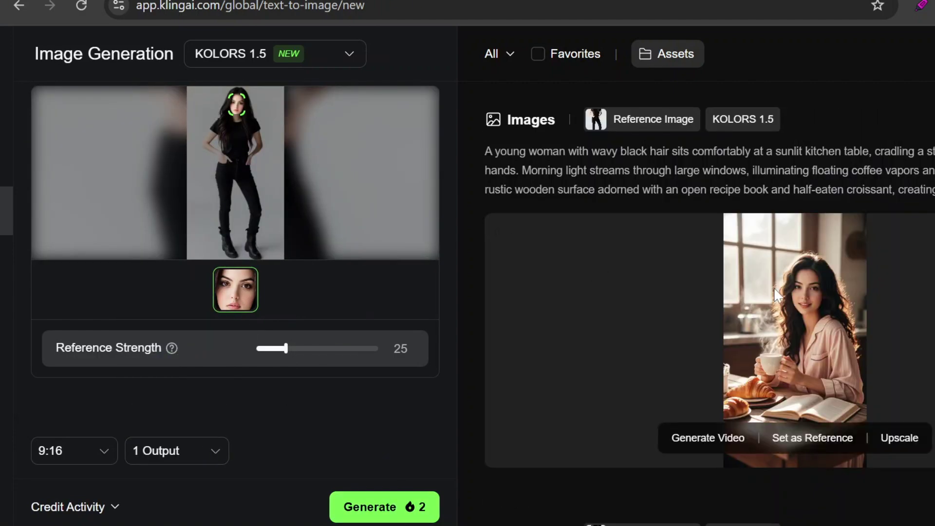
pyautogui.click(805, 326)
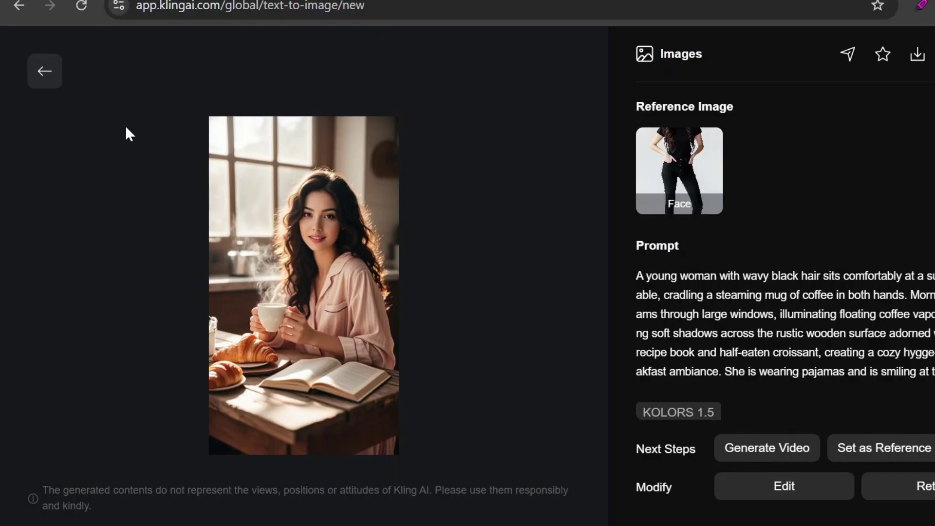
# - Close the image detail view and switch to the Sound Generation tool
pyautogui.click(45, 71)
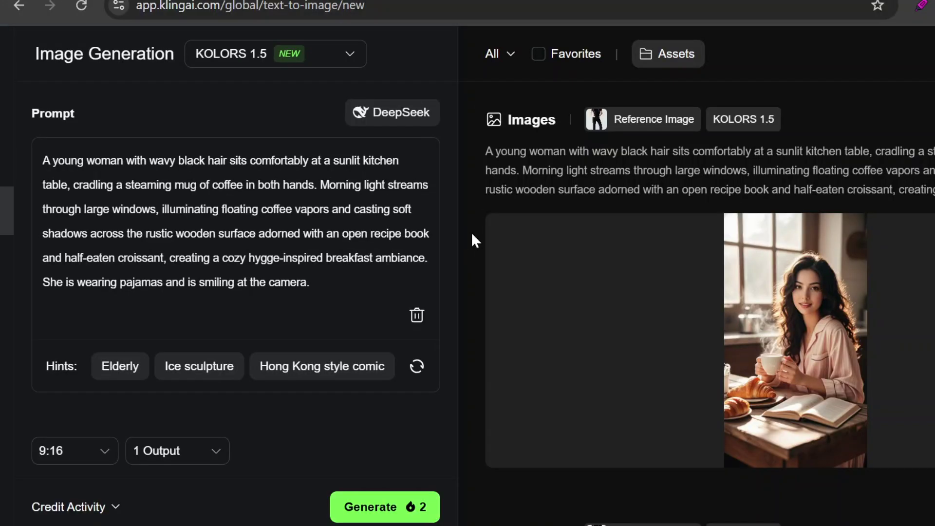
pyautogui.hscroll(-2, 467, 272)
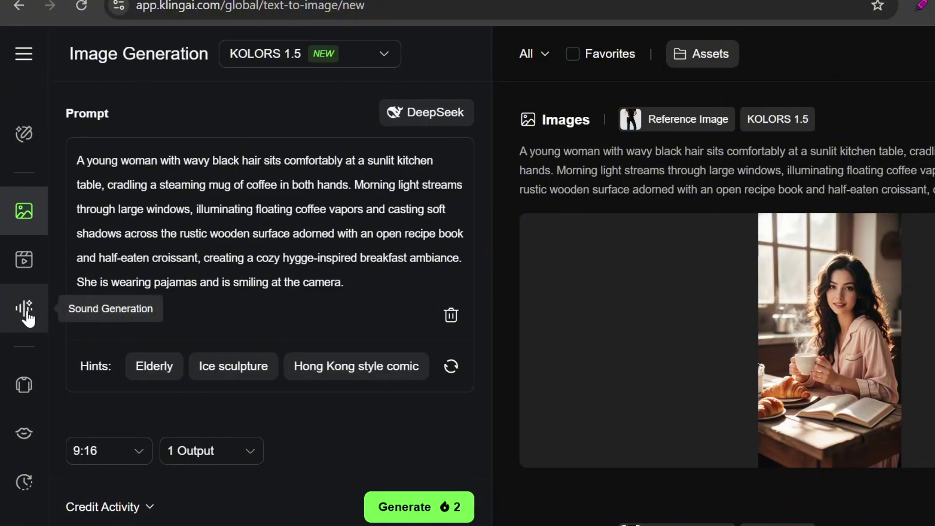
pyautogui.click(25, 308)
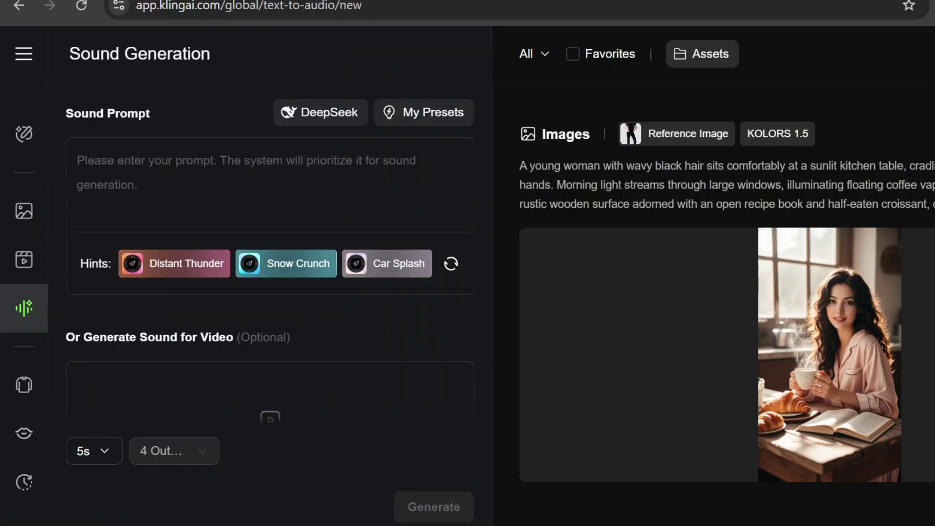
# - Look over the DeepSeek prompt assistant and the saved sound prompt presets, then close the presets
pyautogui.click(311, 121)
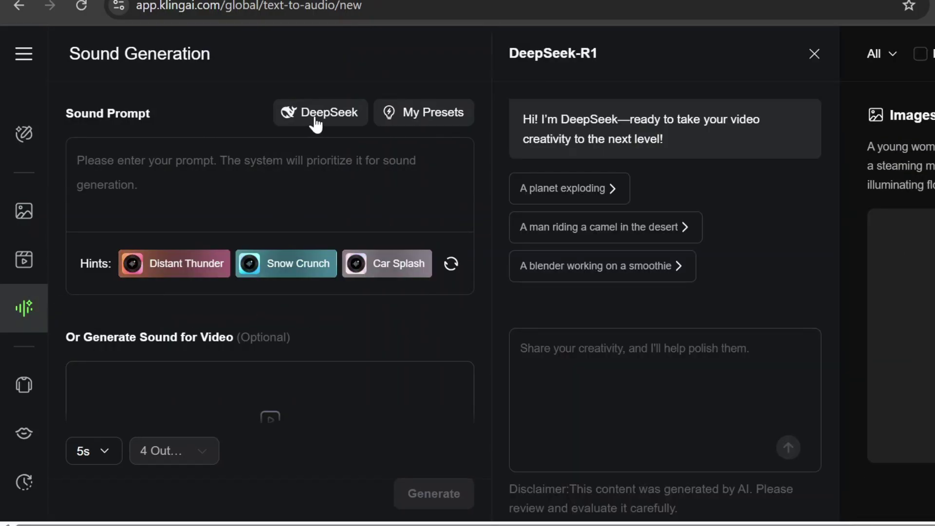
pyautogui.click(411, 119)
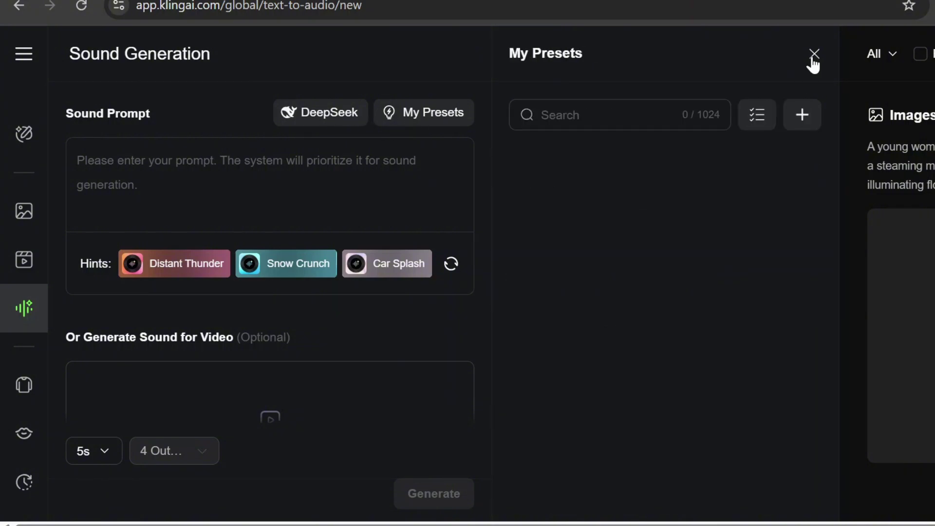
pyautogui.click(813, 54)
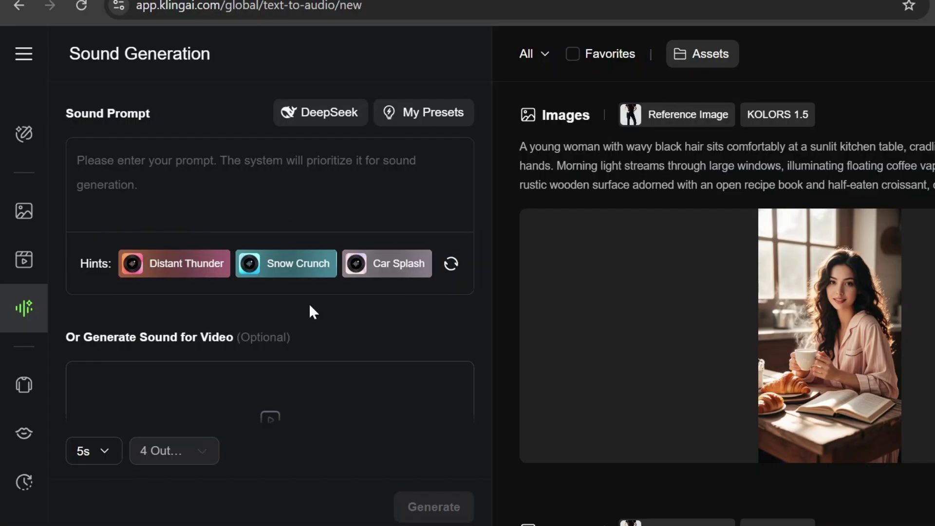
pyautogui.scroll(-3, 309, 306)
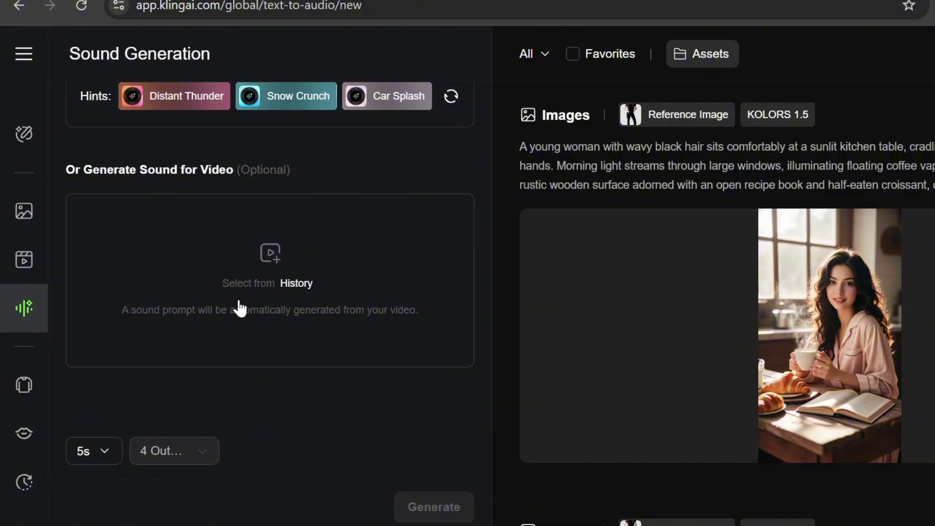
# - Switch to Image to Video and upload the werewolf street picture as the start frame
pyautogui.click(30, 261)
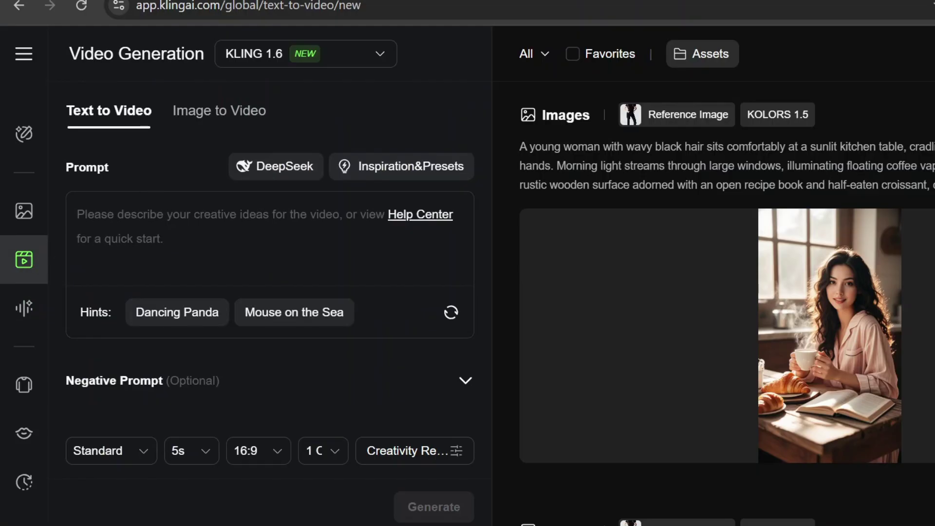
pyautogui.click(221, 117)
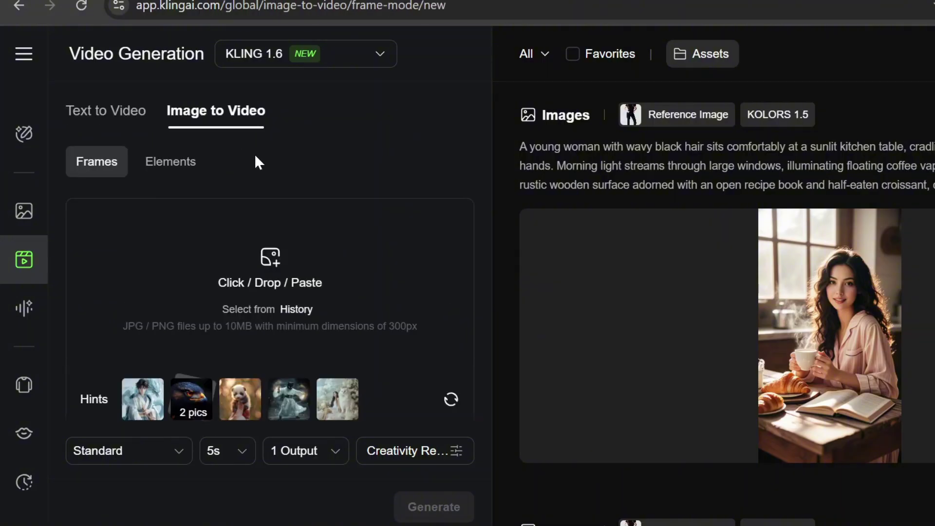
pyautogui.click(267, 274)
pyautogui.click(214, 149)
pyautogui.doubleClick(211, 142)
pyautogui.scroll(-5, 475, 185)
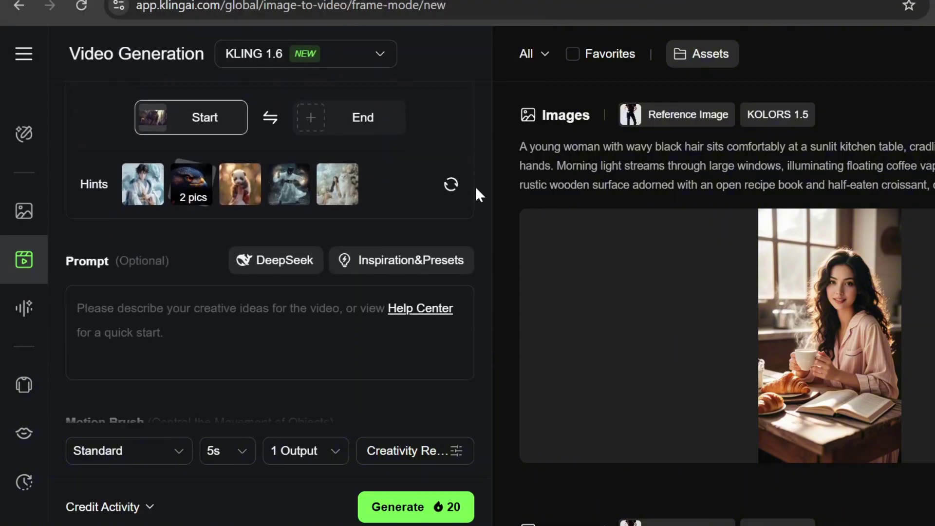
# - Ask DeepSeek to expand 'People run and scream as the werewolf runs in the city.' and read its reasoning
pyautogui.click(263, 260)
pyautogui.write('P')
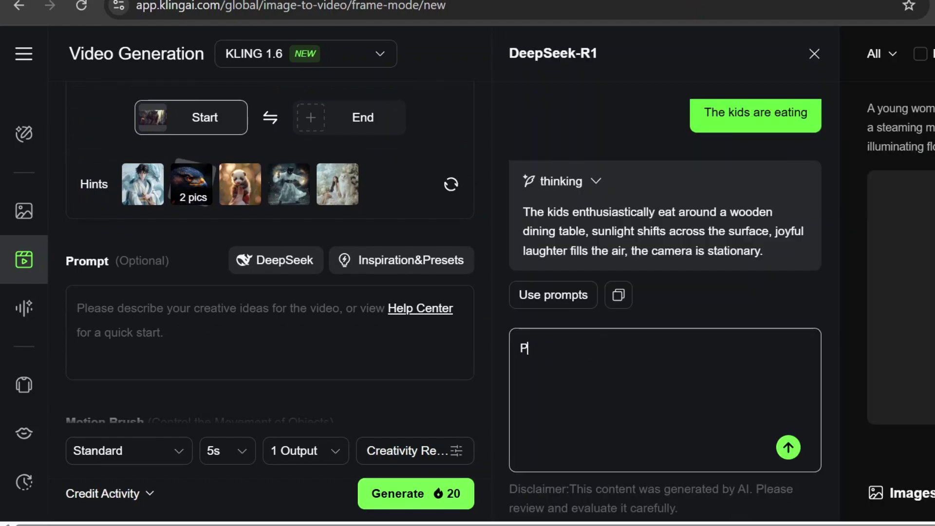
pyautogui.write('eople run and scream as the werewolf runs in the city.')
pyautogui.click(788, 446)
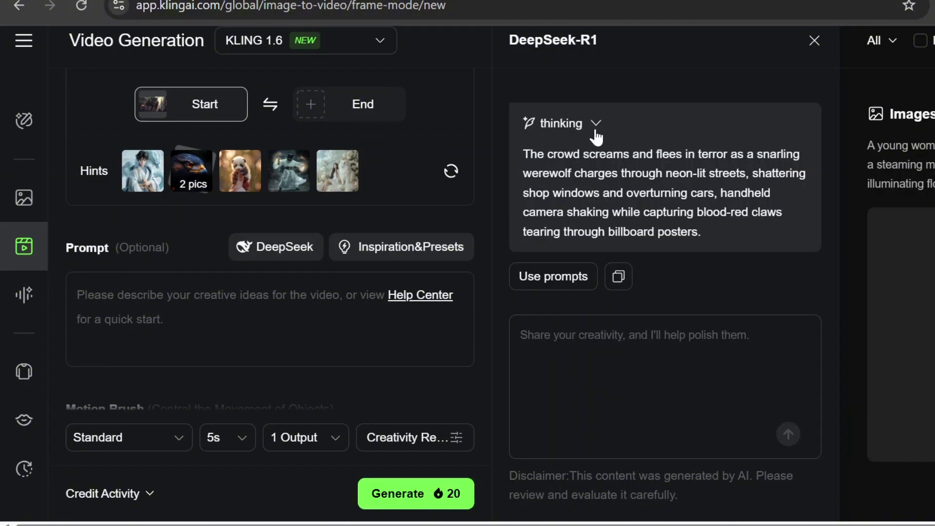
pyautogui.click(595, 131)
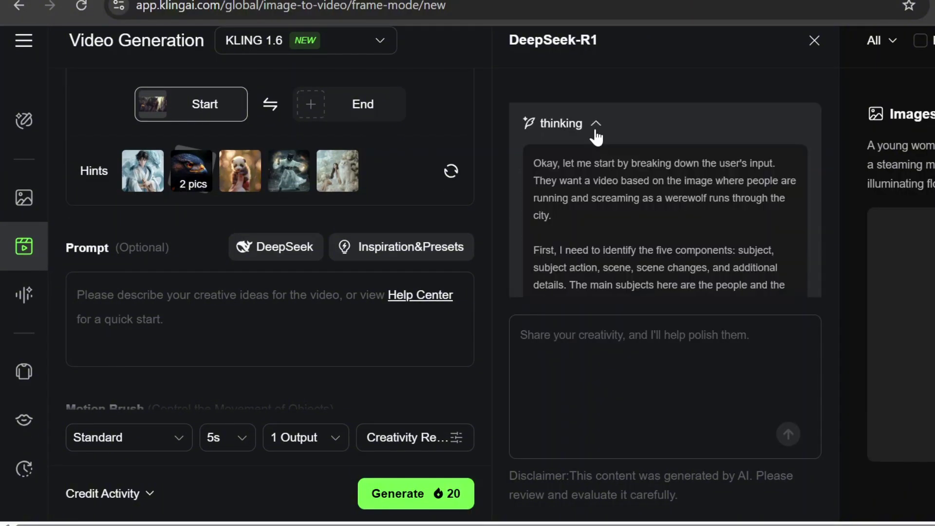
pyautogui.scroll(-3, 609, 206)
pyautogui.scroll(-10, 609, 206)
pyautogui.scroll(-5, 610, 206)
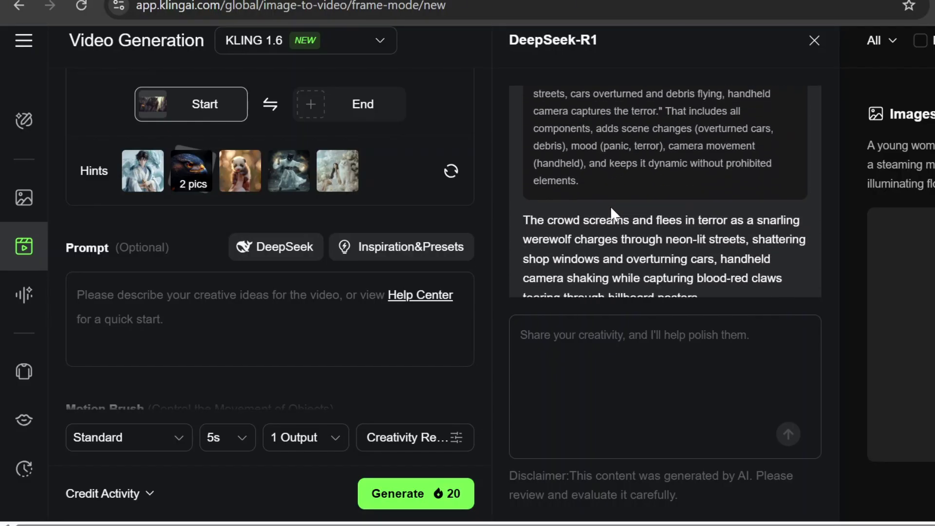
# - Apply DeepSeek's prompt without 'neon-lit', ending at 'blood-red claws.', and play the generated 5-second video
pyautogui.click(548, 275)
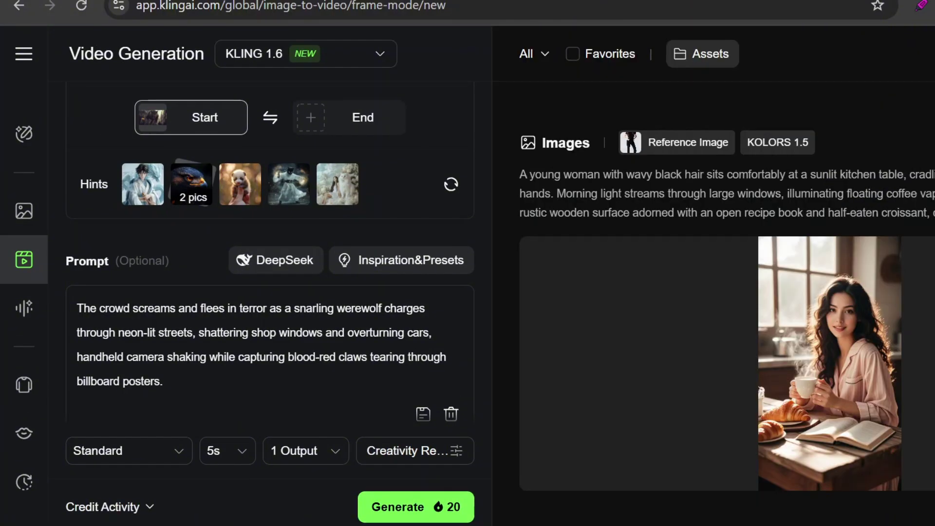
pyautogui.click(156, 333)
pyautogui.press('BackSpace')
pyautogui.press('BackSpace')
pyautogui.press('BackSpace')
pyautogui.press('BackSpace')
pyautogui.press('BackSpace')
pyautogui.press('BackSpace')
pyautogui.press('BackSpace')
pyautogui.press('BackSpace')
pyautogui.press('BackSpace')
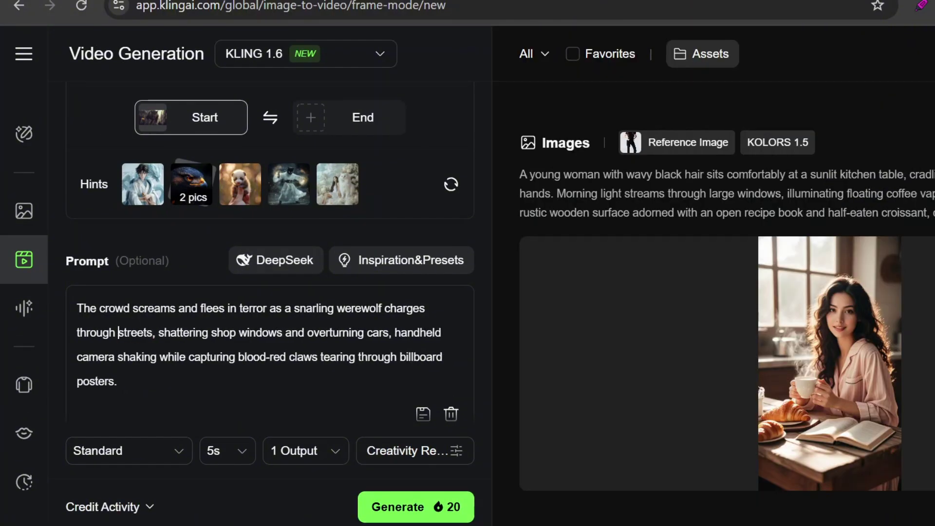
pyautogui.click(113, 384)
pyautogui.press('BackSpace')
pyautogui.press('BackSpace')
pyautogui.press('BackSpace')
pyautogui.press('BackSpace')
pyautogui.press('BackSpace')
pyautogui.press('BackSpace')
pyautogui.press('BackSpace')
pyautogui.press('BackSpace')
pyautogui.press('BackSpace')
pyautogui.press('BackSpace')
pyautogui.press('BackSpace')
pyautogui.press('BackSpace')
pyautogui.press('BackSpace')
pyautogui.press('BackSpace')
pyautogui.press('BackSpace')
pyautogui.press('BackSpace')
pyautogui.press('BackSpace')
pyautogui.press('BackSpace')
pyautogui.press('BackSpace')
pyautogui.press('BackSpace')
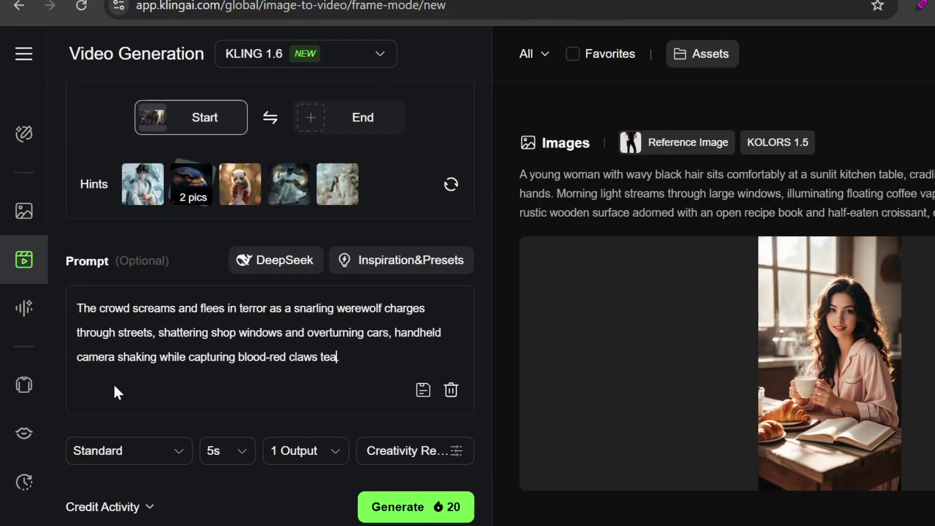
pyautogui.press('BackSpace')
pyautogui.press('BackSpace')
pyautogui.press('BackSpace')
pyautogui.press('BackSpace')
pyautogui.write('.')
pyautogui.click(414, 509)
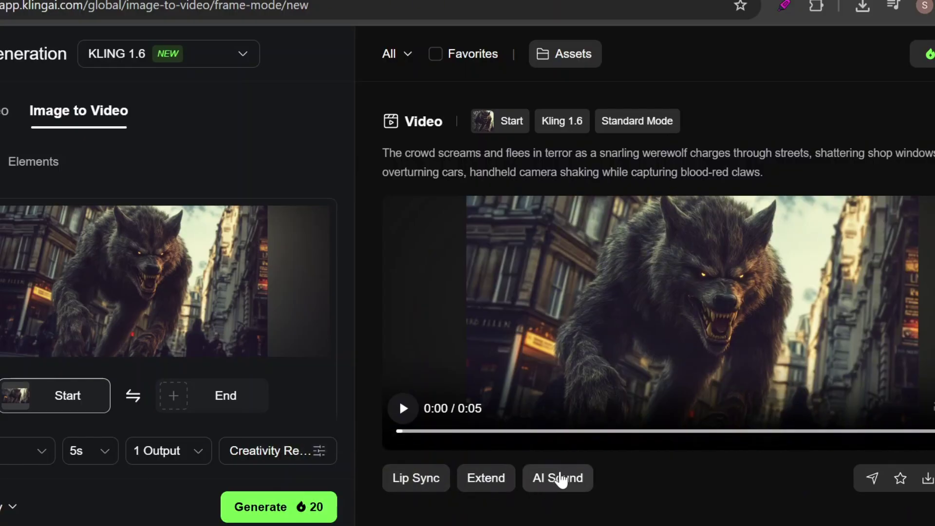
# - Send the werewolf video to Sound Generation and generate tracks from the roars, screams and car-crashes prompt at 5.1s
pyautogui.click(566, 480)
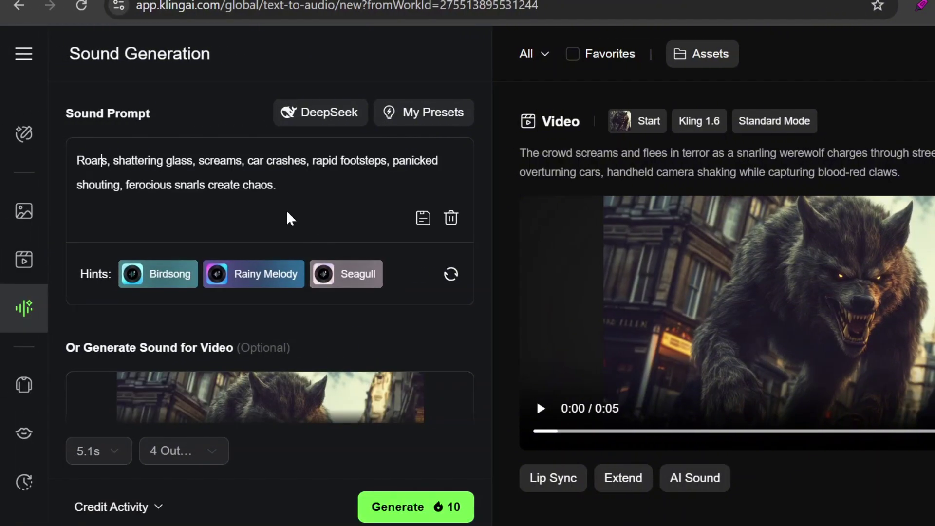
pyautogui.click(102, 160)
pyautogui.scroll(-3, 293, 207)
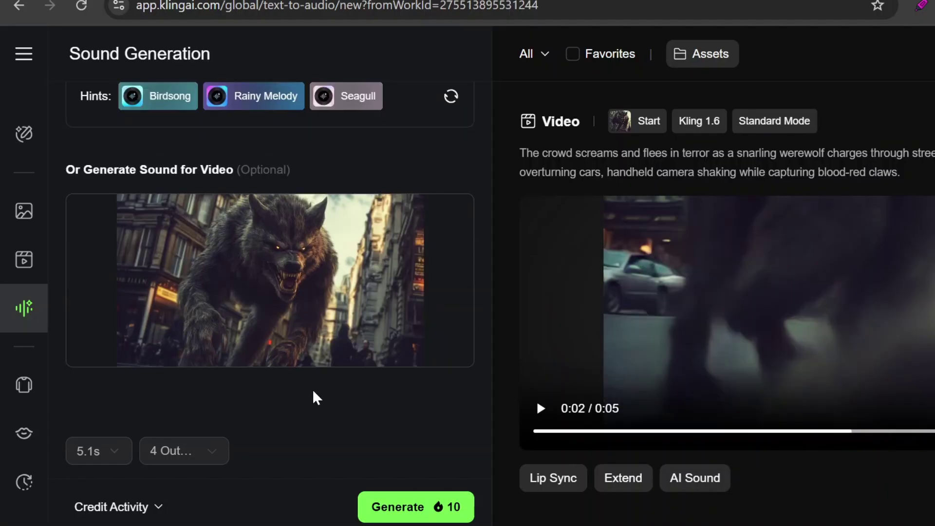
pyautogui.moveTo(111, 452)
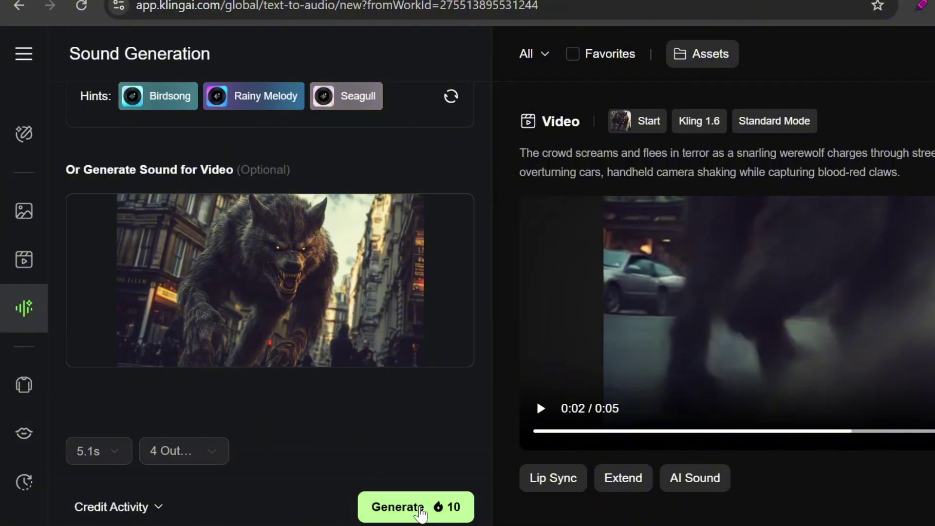
pyautogui.click(420, 509)
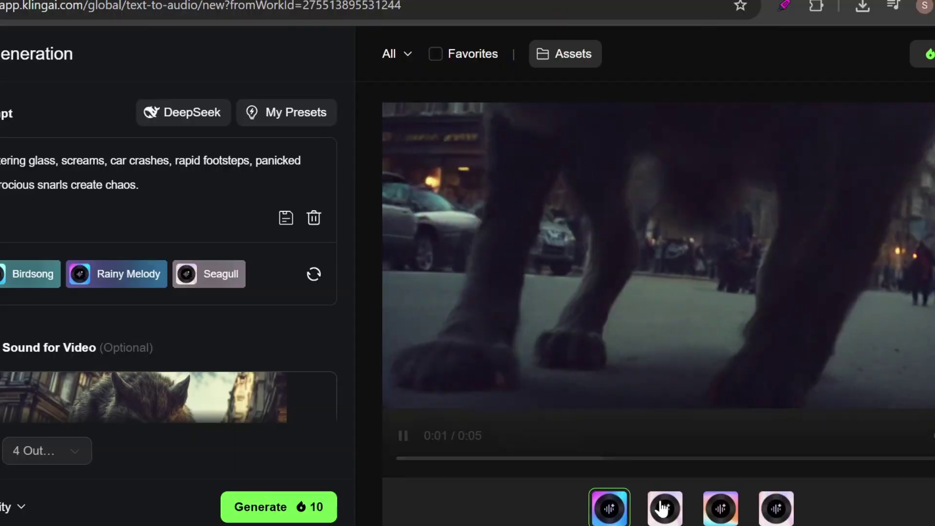
# - Play the werewolf video with each of the four generated sound tracks, ending on the fourth
pyautogui.click(663, 506)
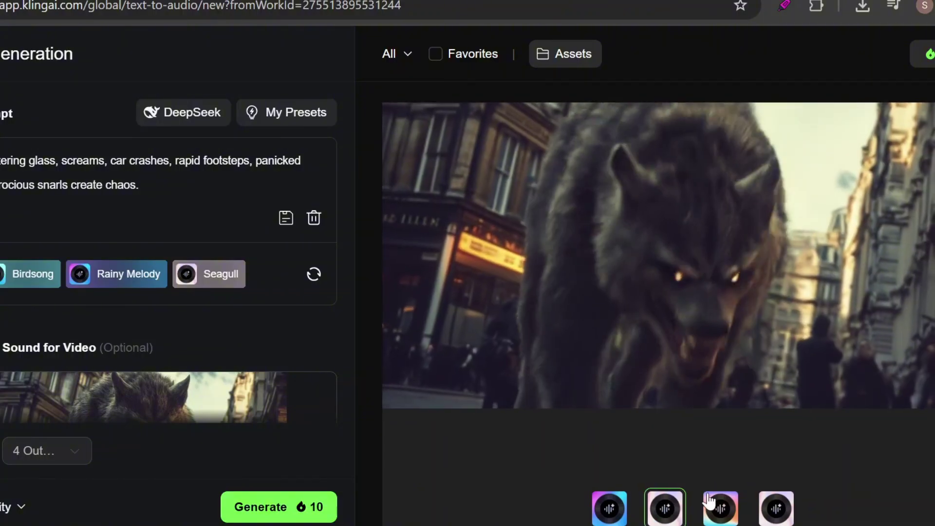
pyautogui.click(719, 504)
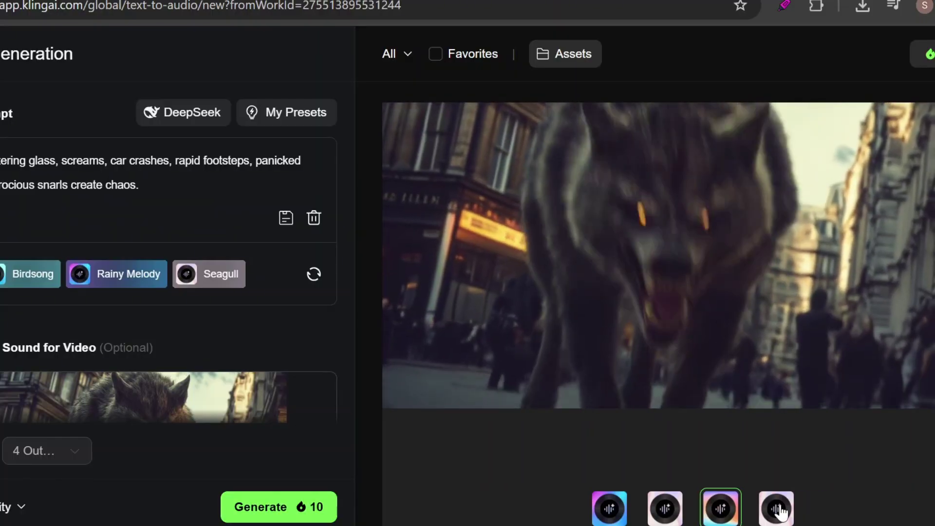
pyautogui.click(778, 509)
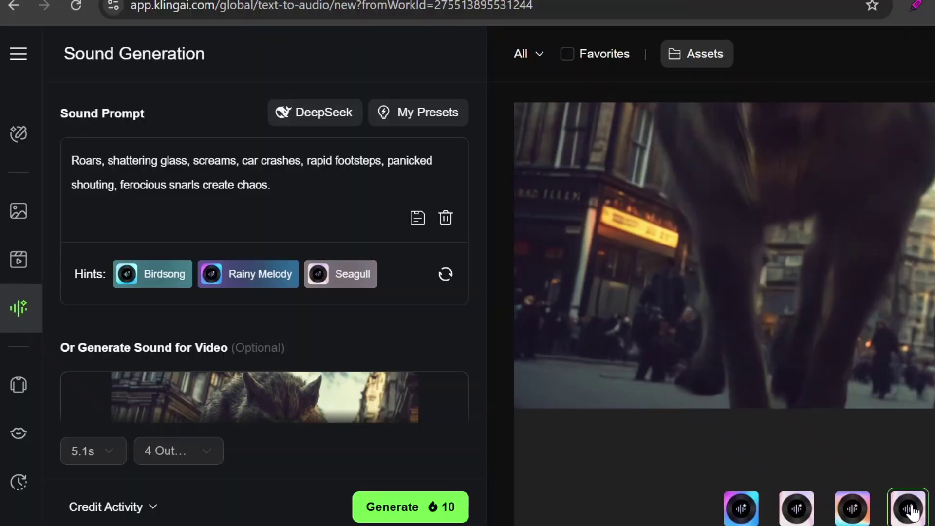
pyautogui.click(796, 509)
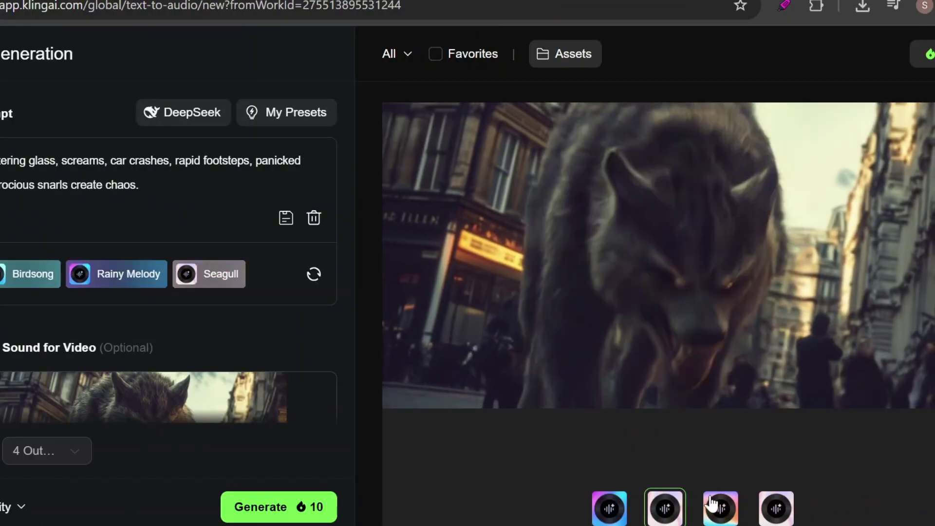
pyautogui.click(715, 508)
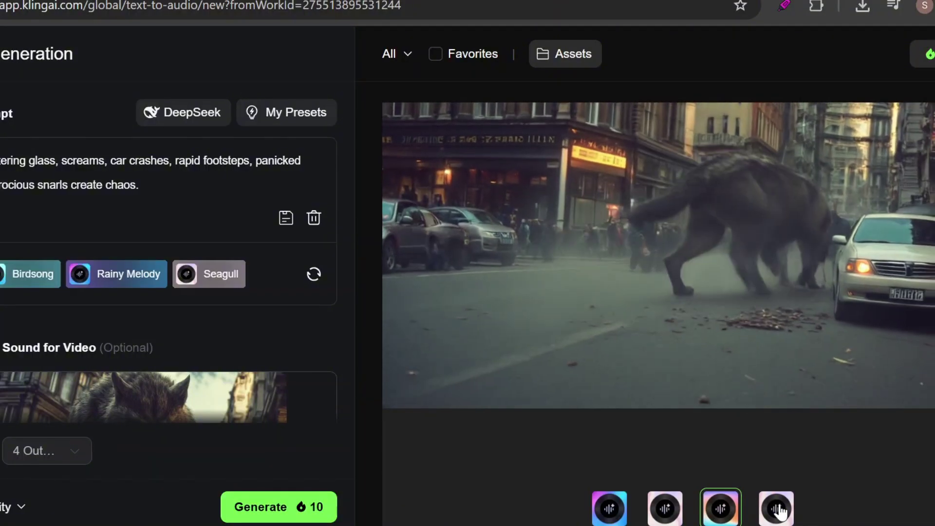
pyautogui.click(777, 509)
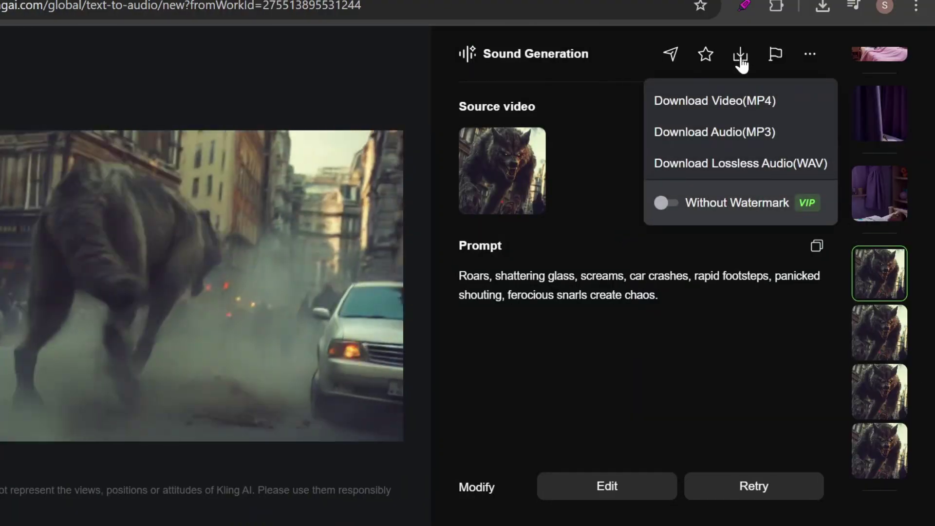
# - Open another werewolf sound result and view its MP4, MP3 and WAV download options
pyautogui.click(892, 337)
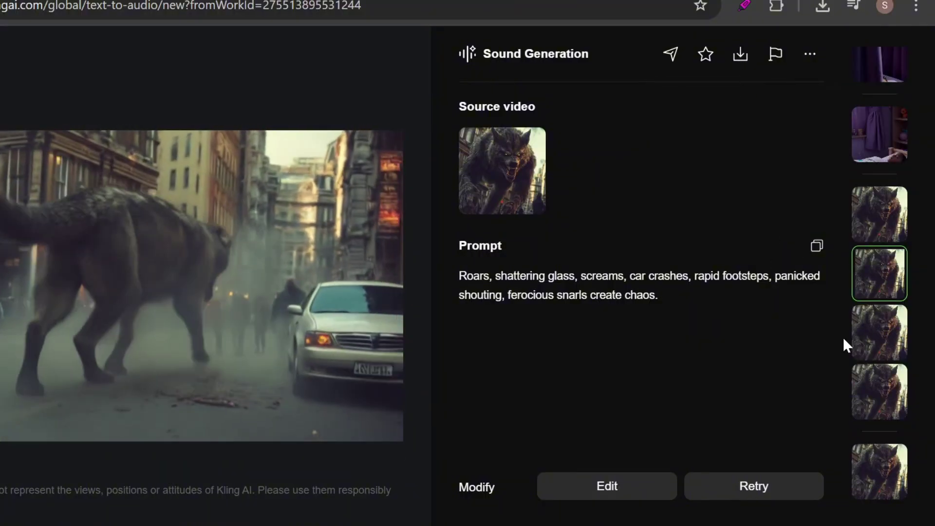
pyautogui.moveTo(742, 73)
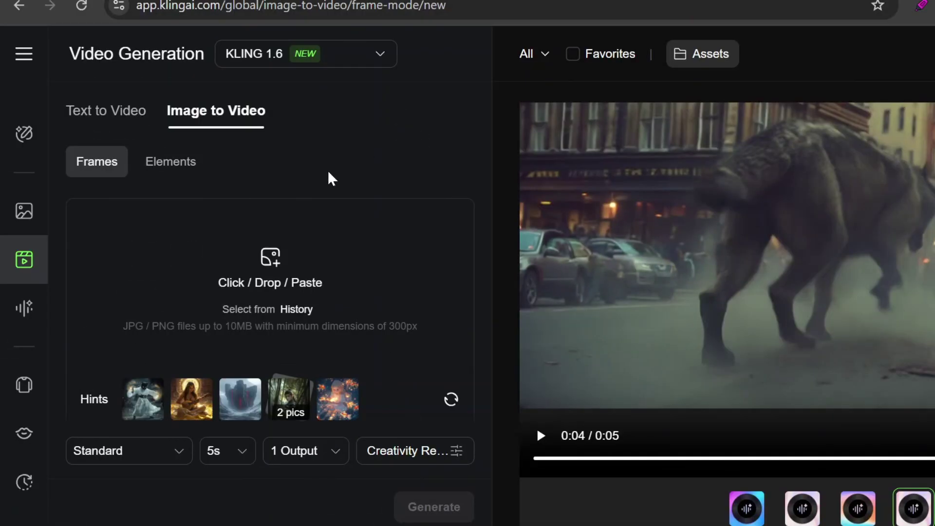
# - Switch to Elements and upload the woman photo into the first element slot
pyautogui.click(163, 166)
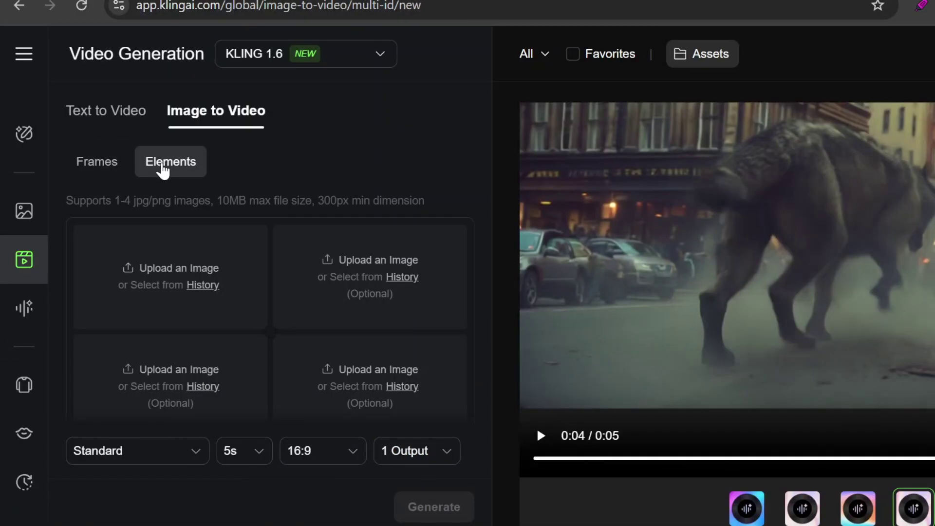
pyautogui.click(155, 272)
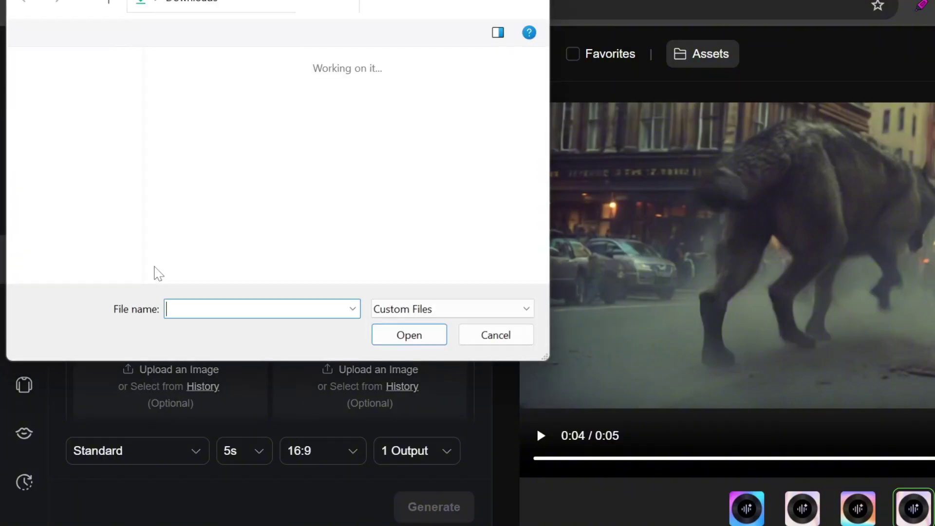
pyautogui.doubleClick(304, 152)
pyautogui.moveTo(170, 274)
# - Crop the woman's reference area to her head and shoulders and confirm it
pyautogui.click(143, 277)
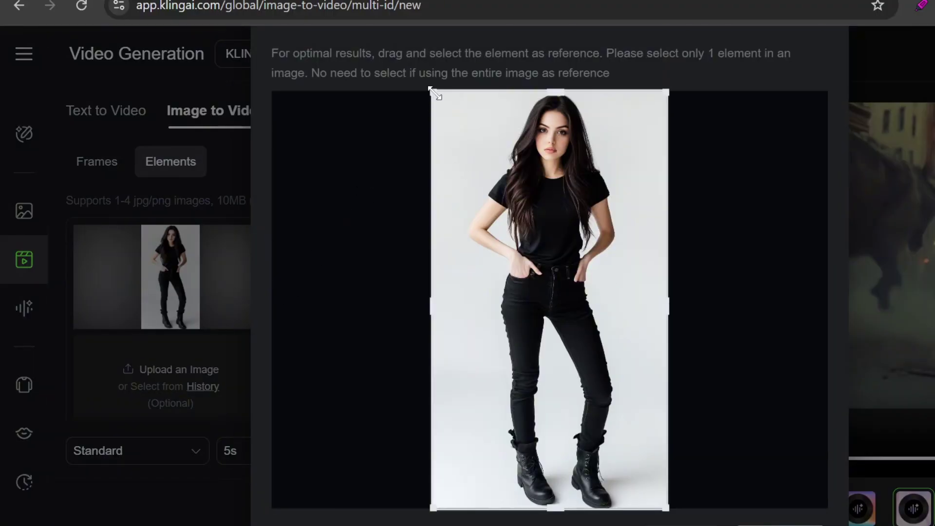
pyautogui.moveTo(436, 308); pyautogui.dragTo(461, 308)
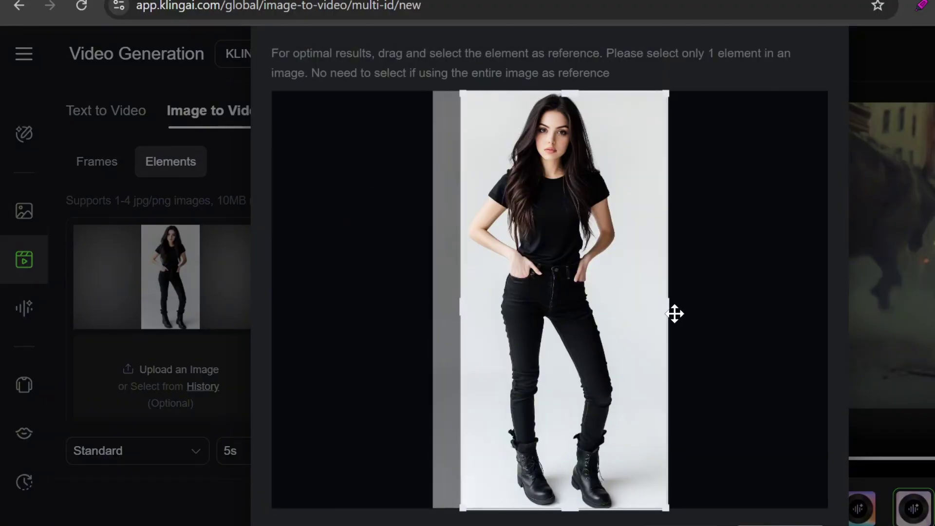
pyautogui.moveTo(668, 311); pyautogui.dragTo(631, 304)
pyautogui.moveTo(559, 517); pyautogui.dragTo(556, 186)
pyautogui.scroll(-1, 832, 472)
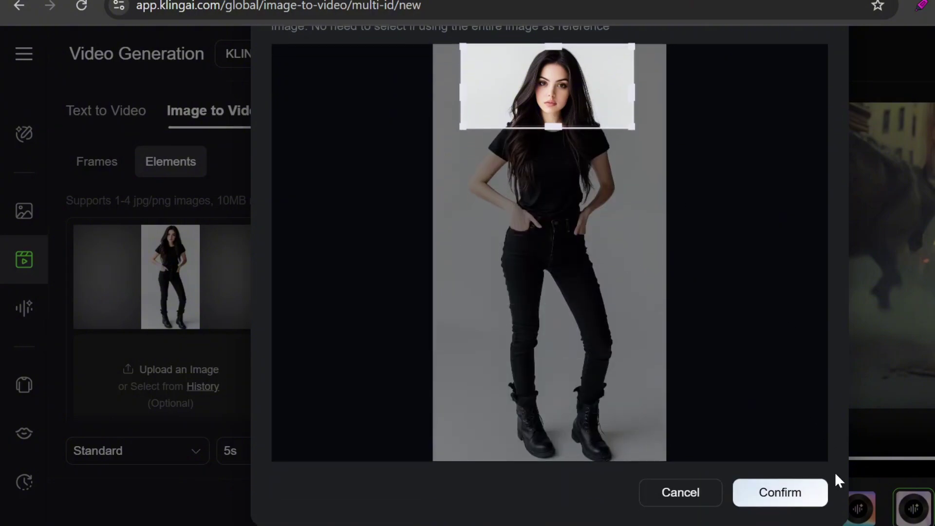
pyautogui.click(779, 501)
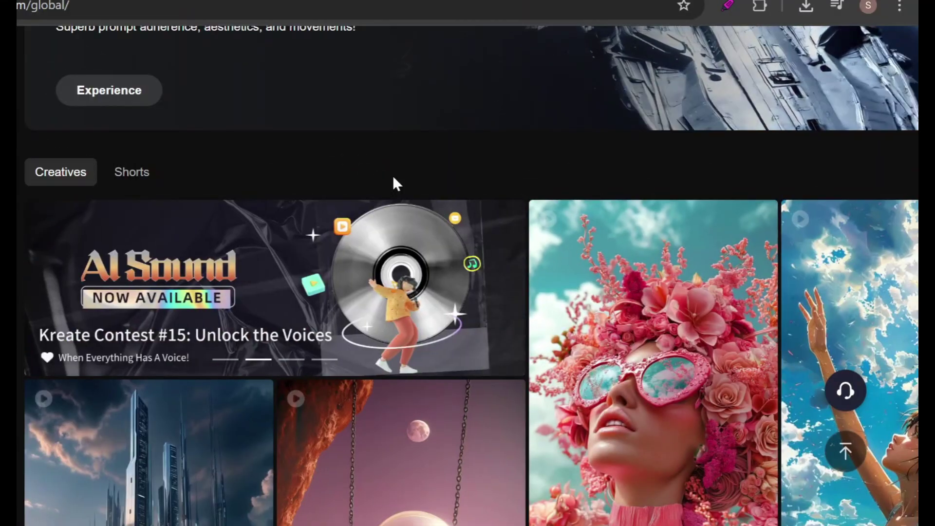
pyautogui.scroll(-4, 393, 183)
pyautogui.scroll(-6, 393, 183)
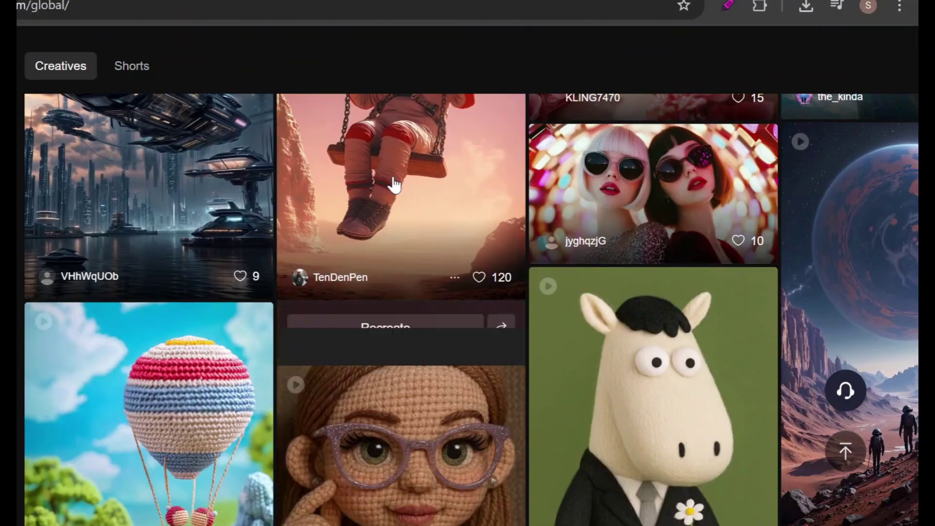
pyautogui.scroll(-7, 914, 336)
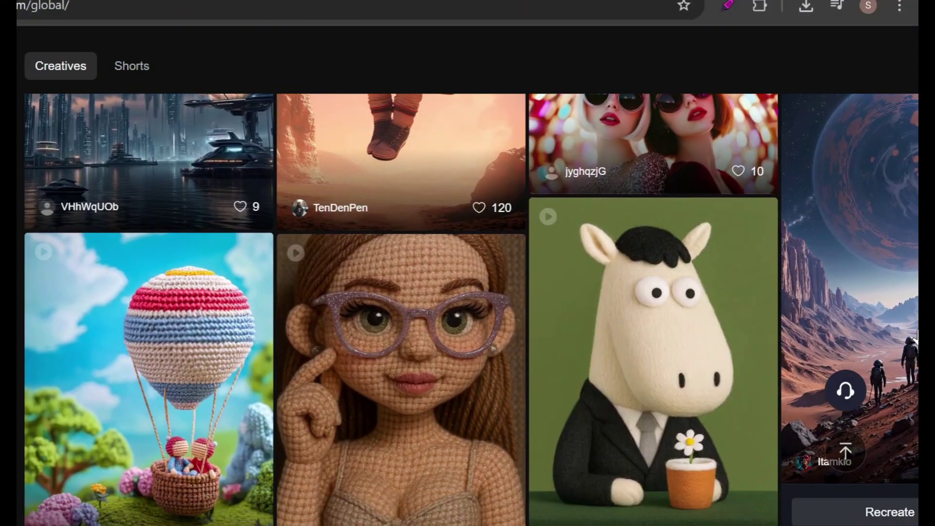
pyautogui.scroll(-7, 914, 336)
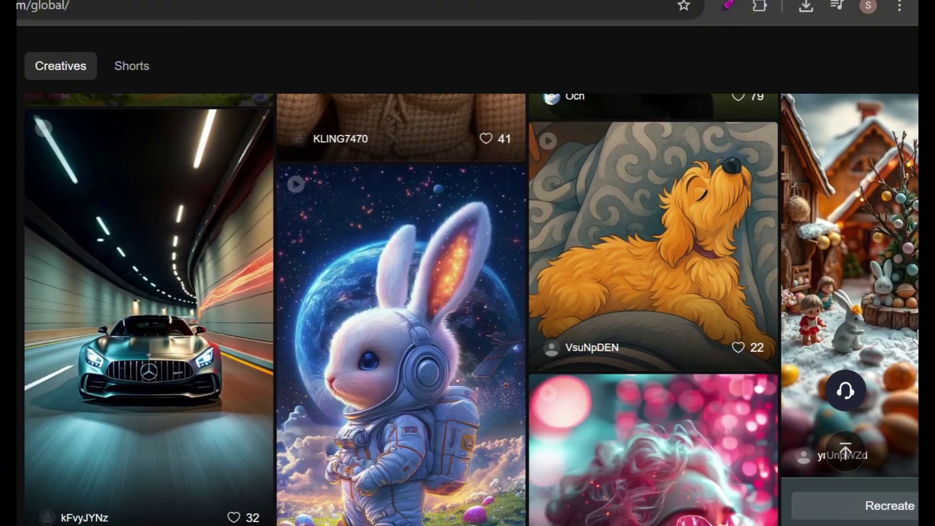
pyautogui.scroll(-5, 914, 336)
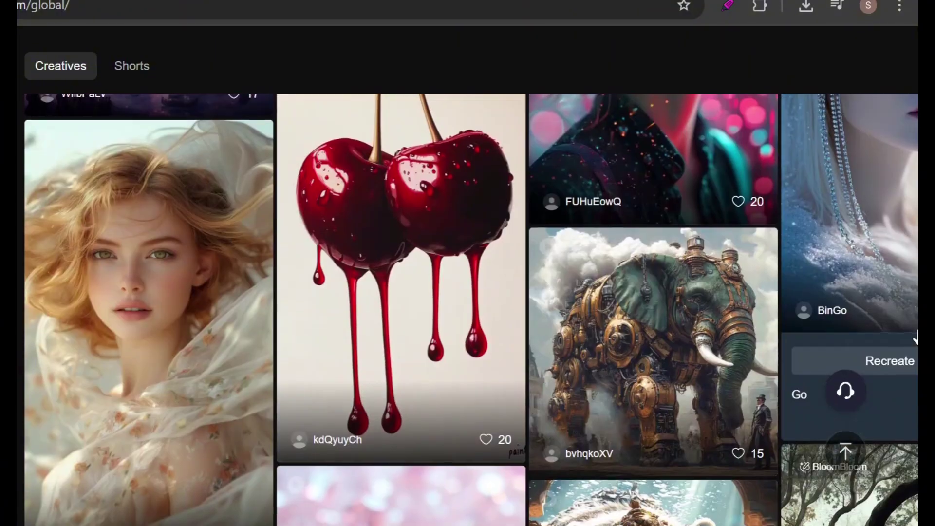
pyautogui.scroll(-6, 914, 336)
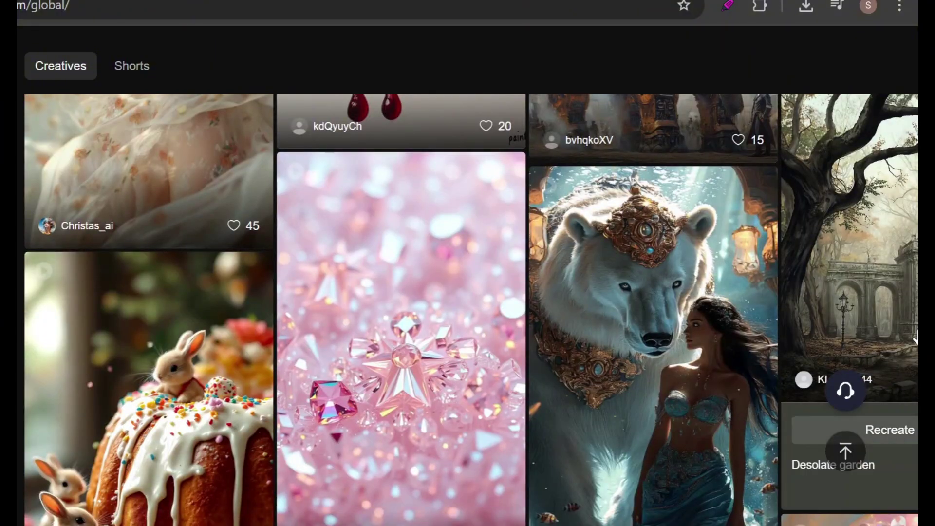
pyautogui.scroll(-8, 914, 336)
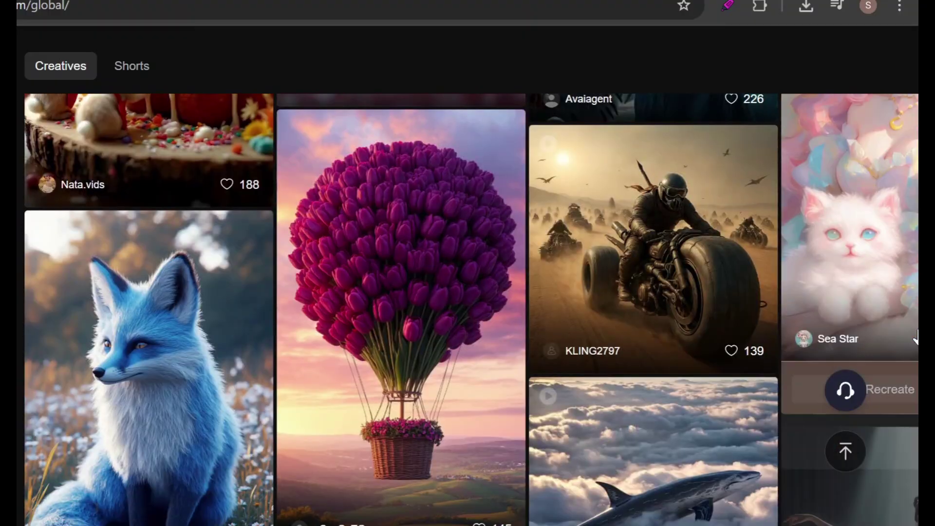
pyautogui.scroll(-10, 914, 336)
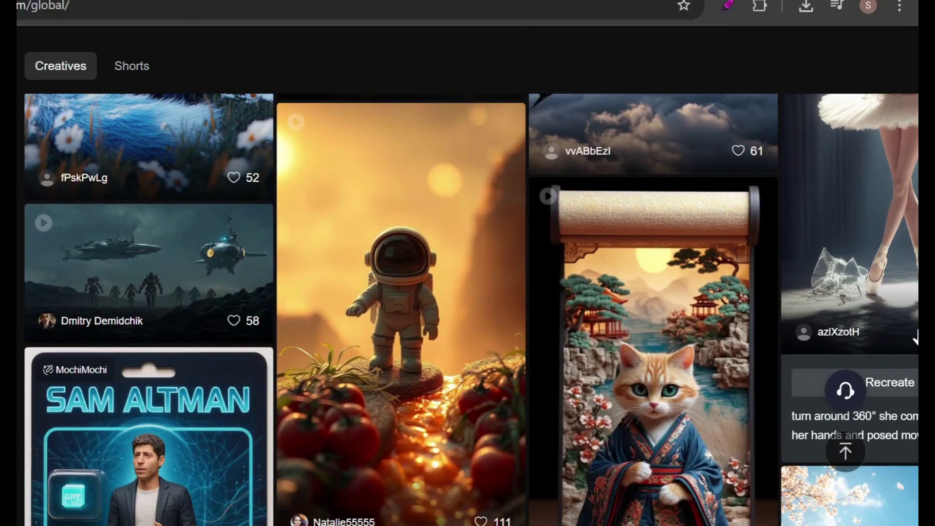
pyautogui.scroll(-1, 915, 336)
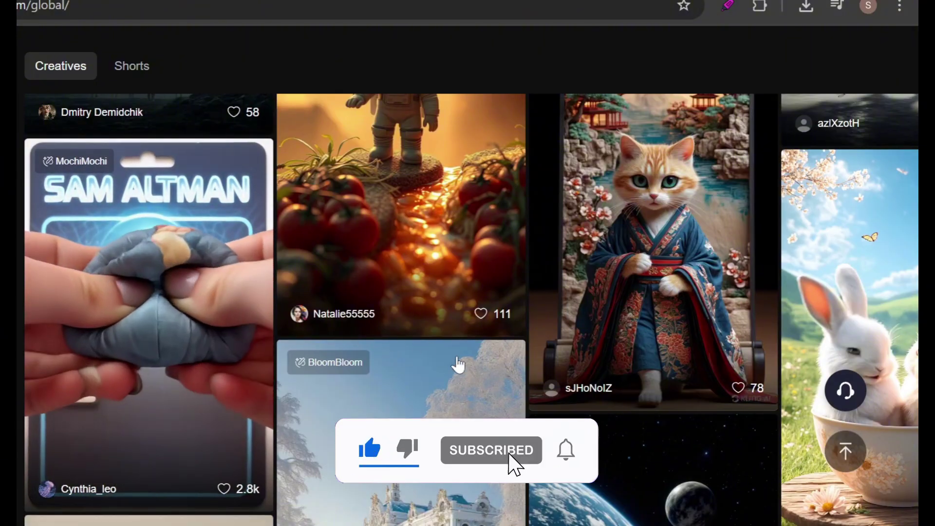
pyautogui.scroll(-3, 464, 398)
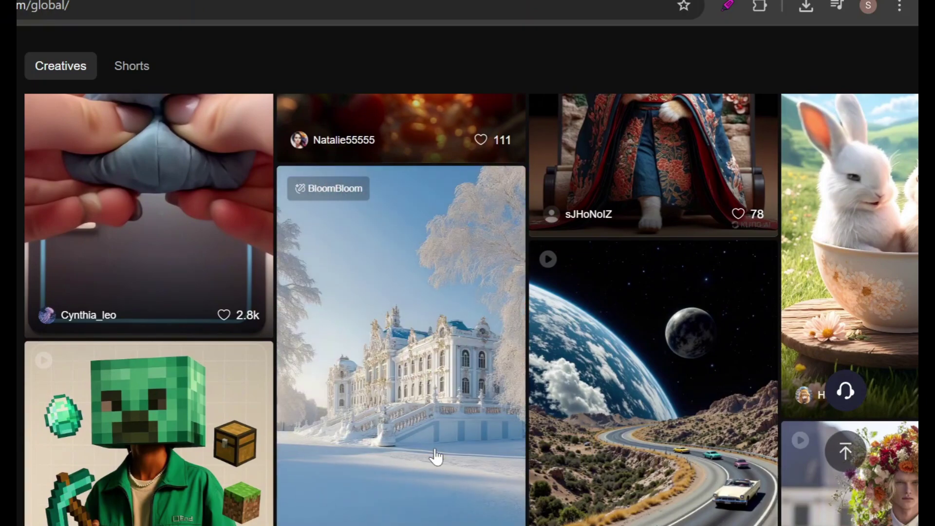
pyautogui.scroll(-6, 437, 457)
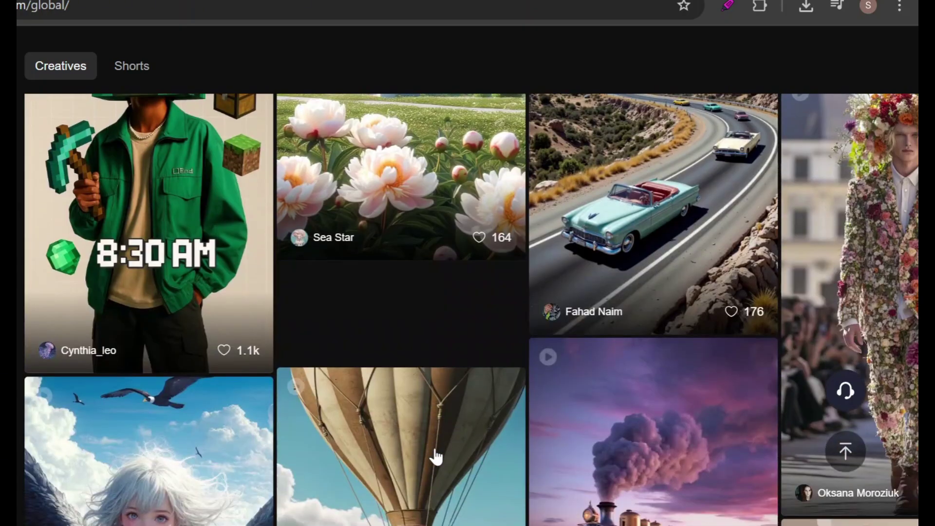